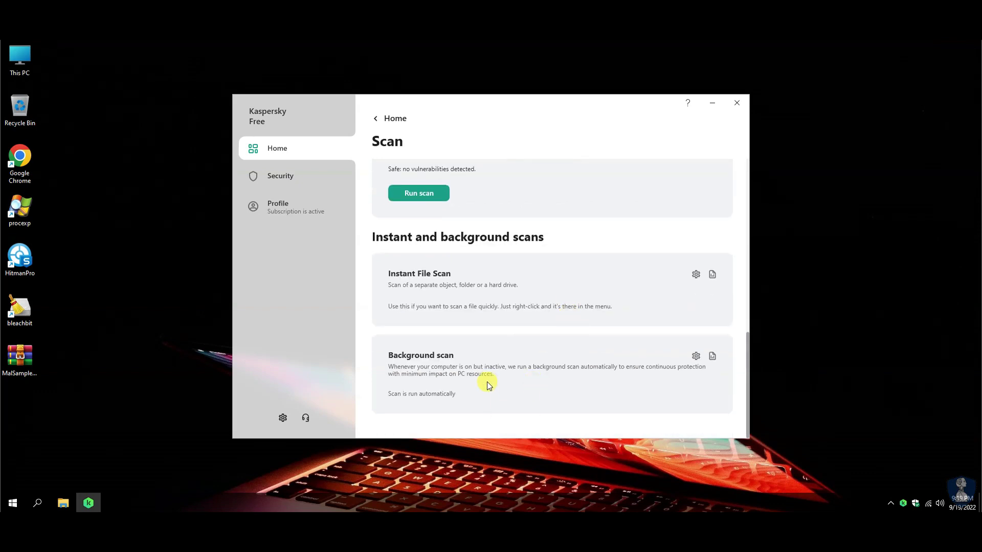
Return from the scan overview to the home page and review its timeline and Data Leak Checker section.
scroll(517, 375, up, 8)
click(375, 118)
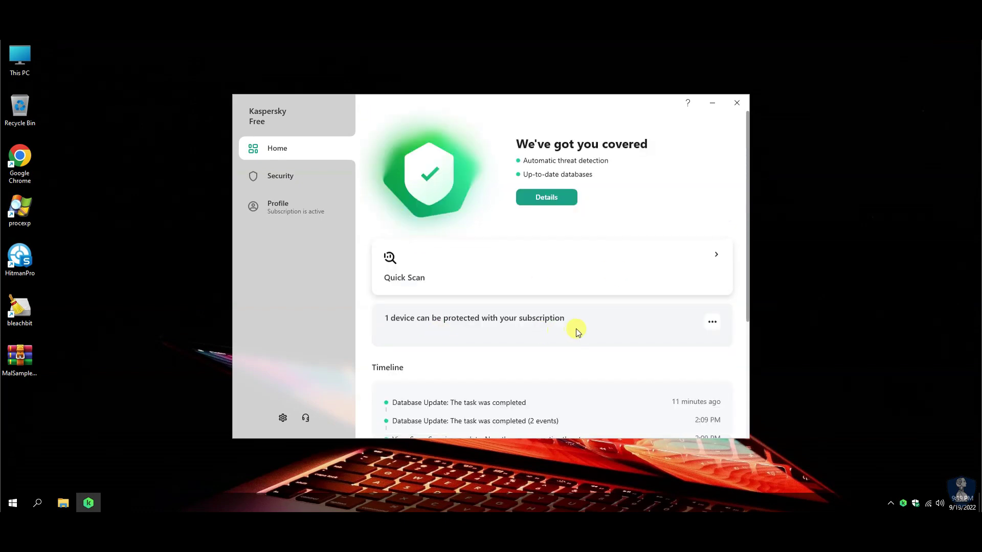
scroll(576, 329, down, 4)
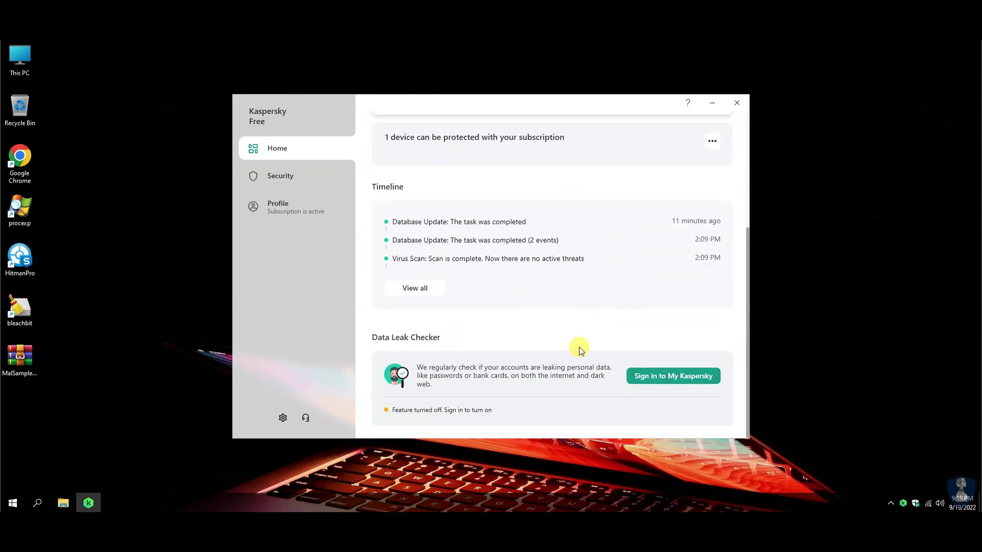
scroll(593, 368, up, 4)
Examine the Security page's scan options, database update, weak settings scan and pre-Kaspersky virus removal tools.
click(277, 176)
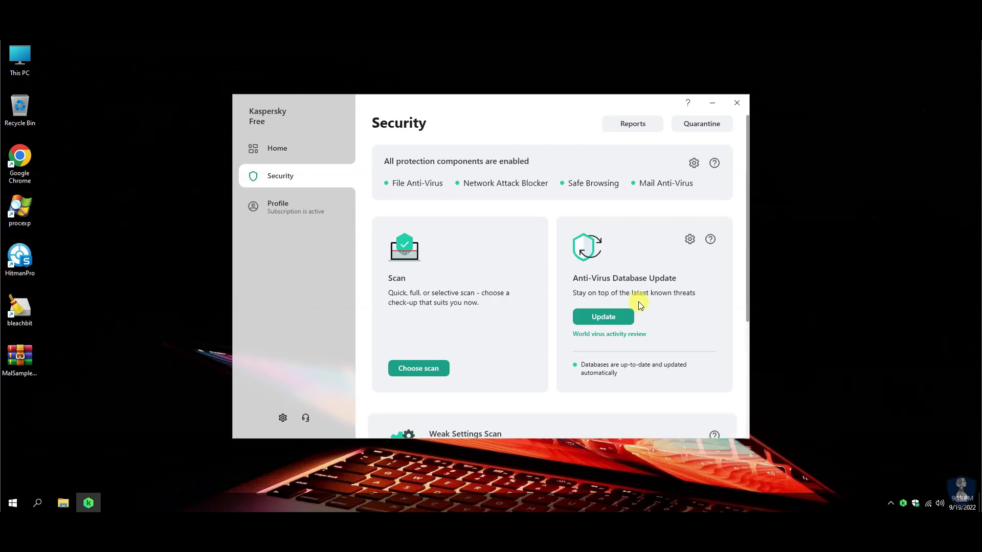
click(407, 365)
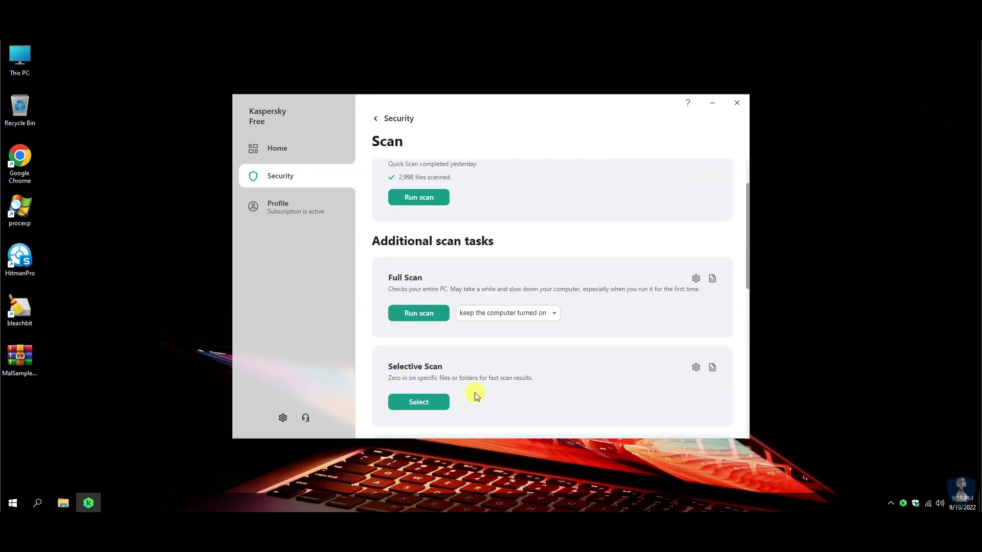
scroll(475, 394, up, 2)
click(376, 118)
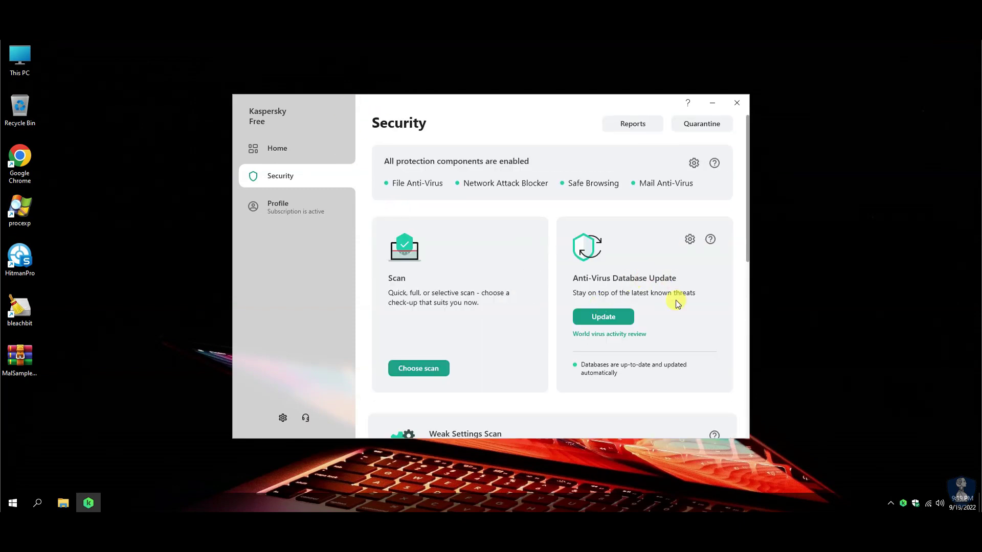
scroll(678, 304, down, 2)
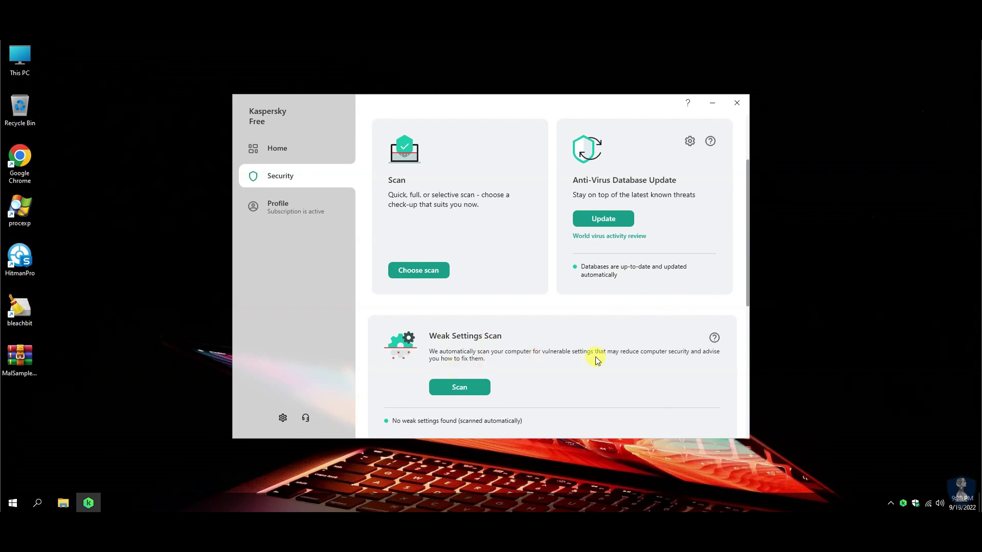
scroll(594, 358, down, 3)
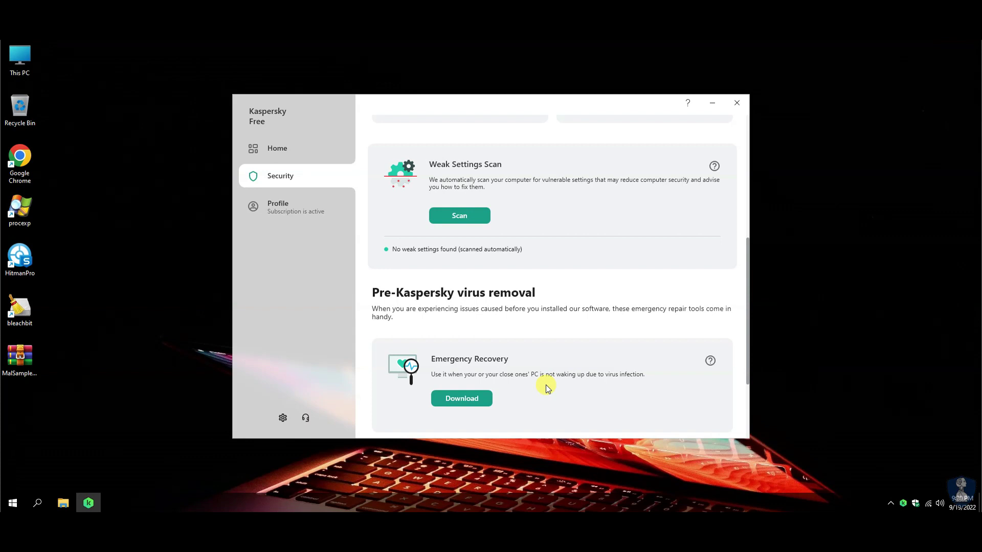
scroll(594, 387, down, 2)
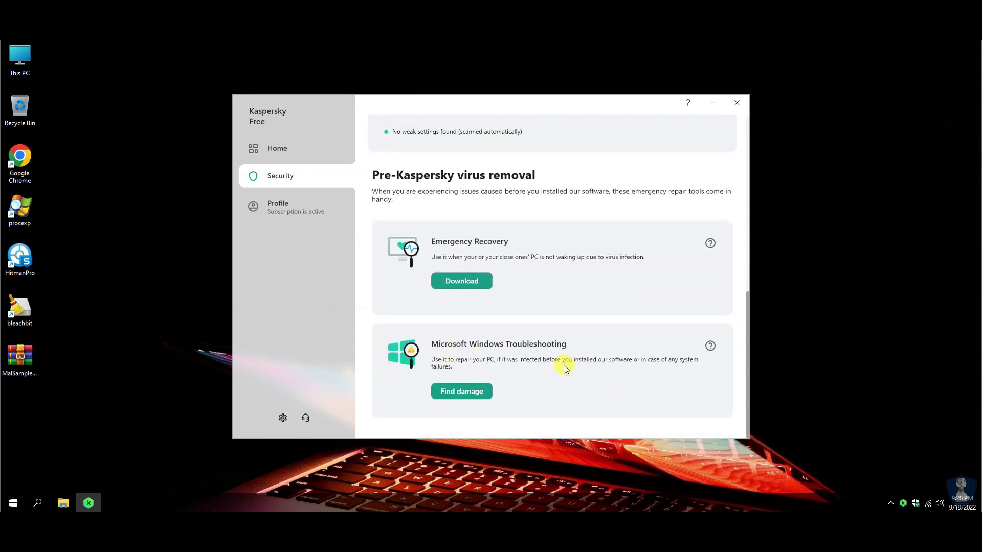
scroll(565, 370, up, 5)
Open the security settings and review the essential and advanced protection components.
click(465, 173)
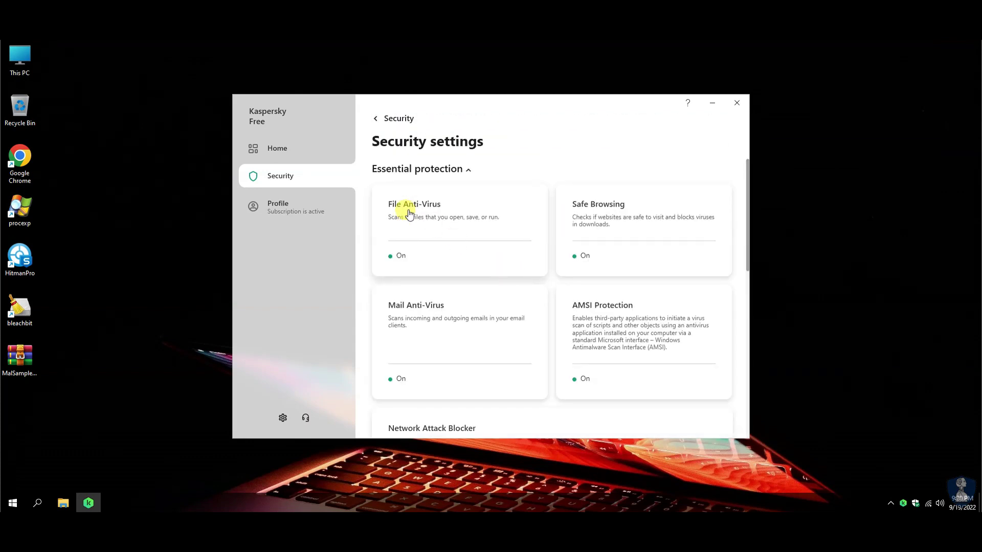
scroll(621, 353, down, 4)
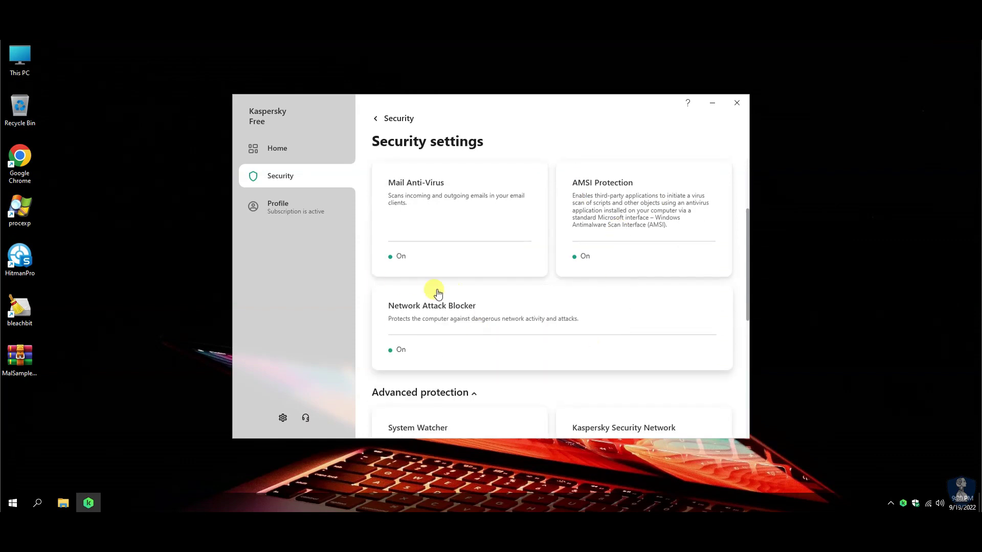
scroll(449, 331, up, 2)
scroll(445, 329, up, 2)
scroll(445, 324, down, 2)
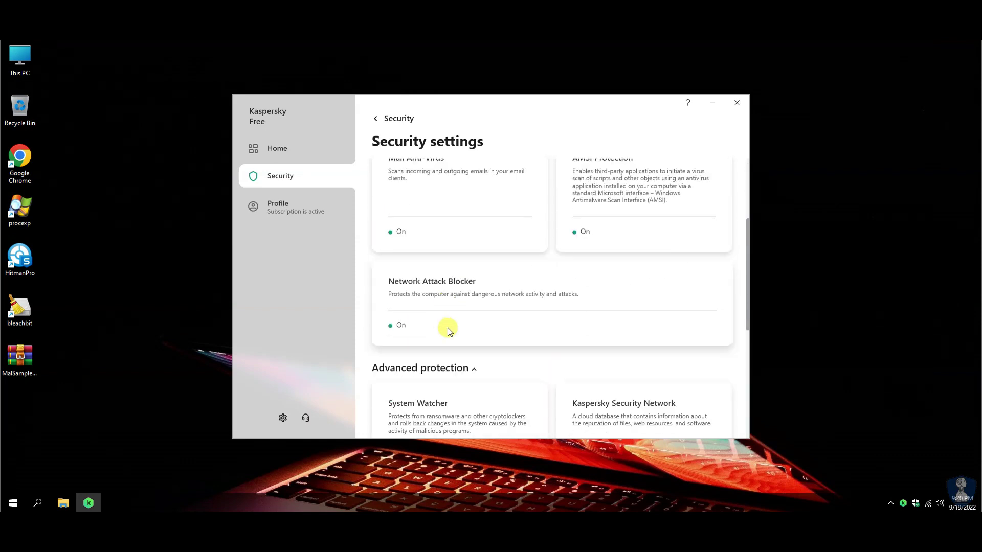
scroll(445, 333, down, 2)
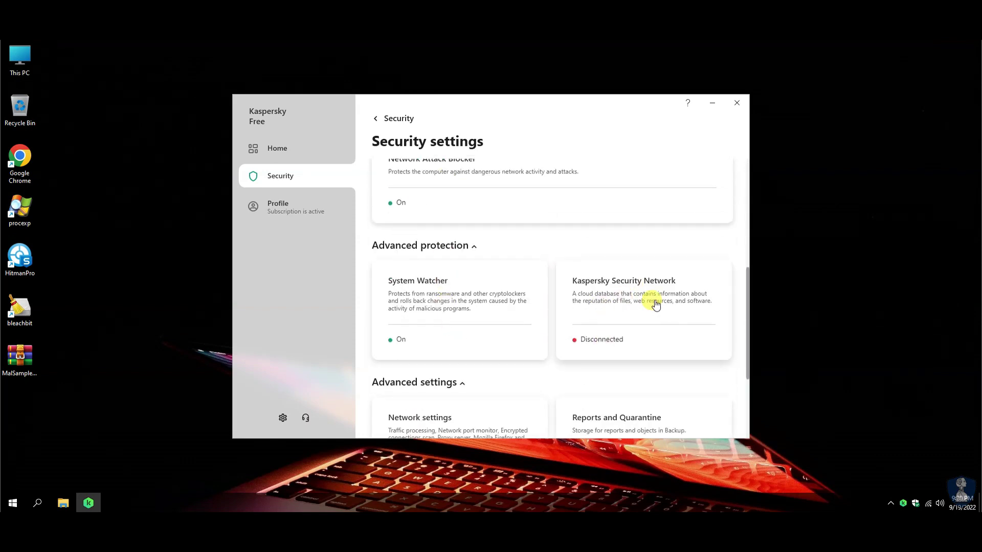
Turn on Kaspersky Security Network, agree to its statement, save the change and return to the security settings.
click(644, 316)
click(719, 174)
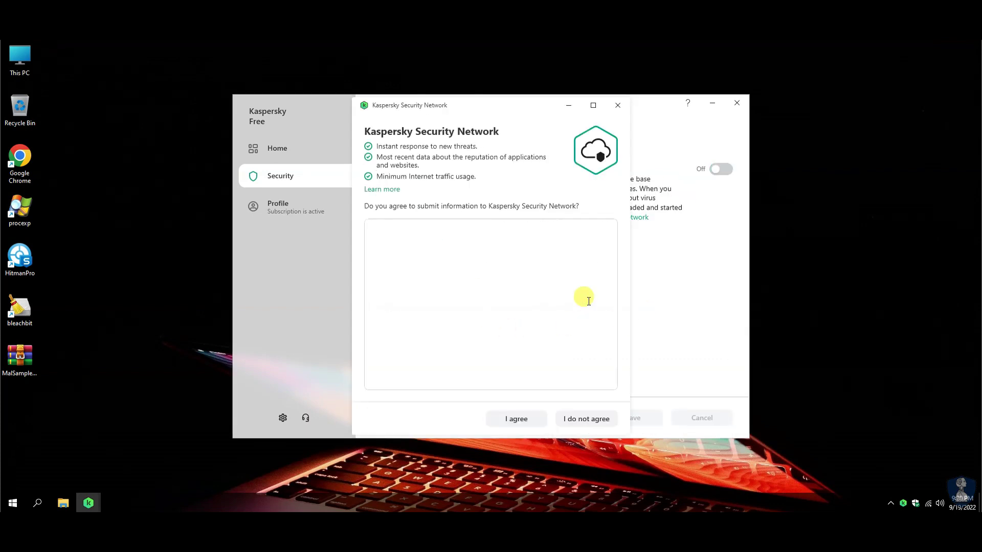
click(515, 417)
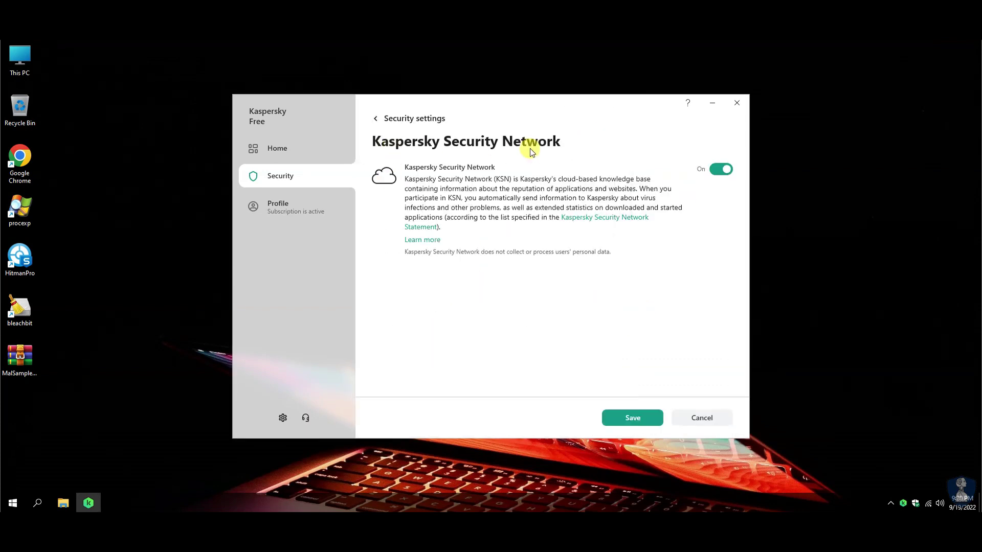
click(633, 417)
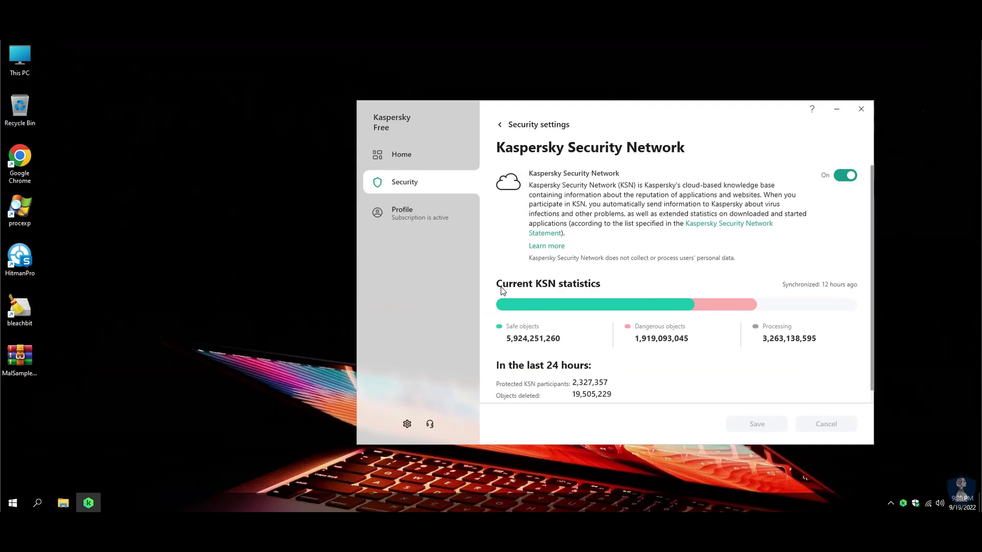
click(399, 111)
Review the network settings for traffic processing, monitored ports and encrypted connections scan, and return to the security settings.
scroll(653, 322, down, 4)
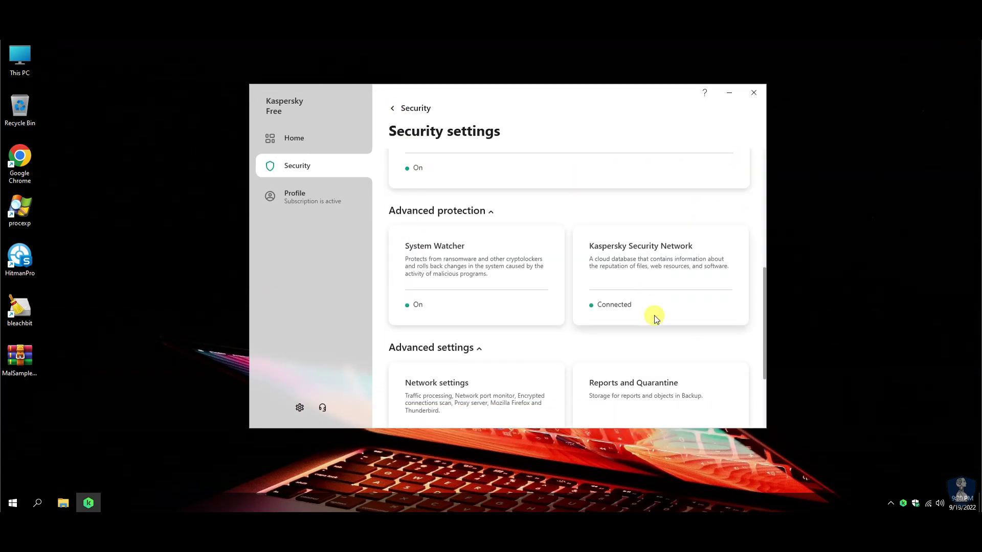
click(419, 283)
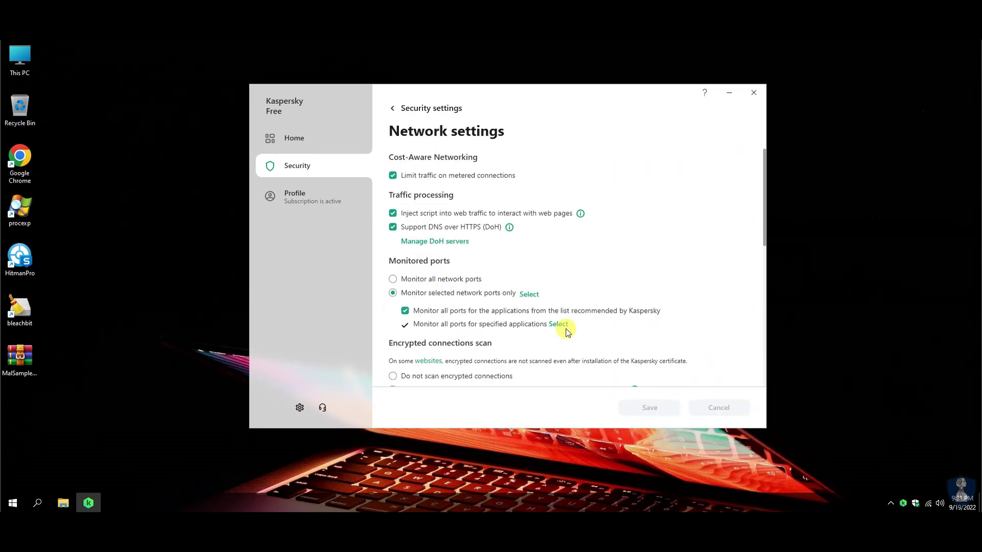
scroll(566, 339, down, 5)
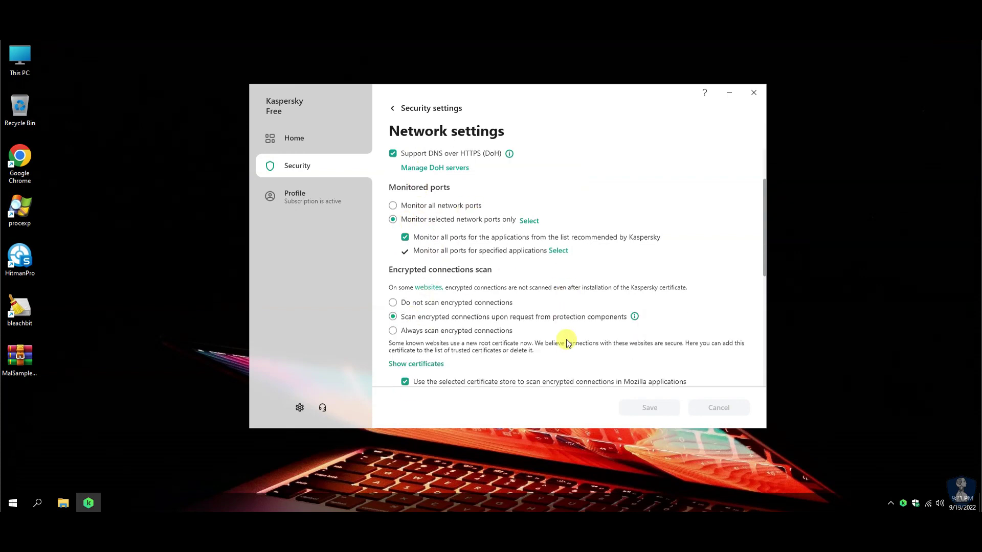
scroll(534, 338, down, 3)
scroll(533, 338, up, 10)
click(397, 108)
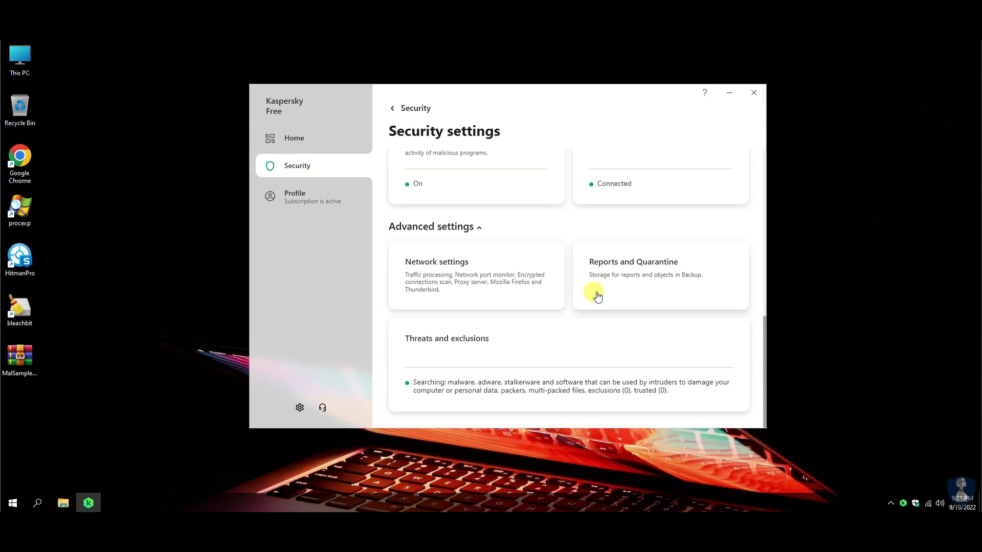
Review the detected object types and exclusions in the Threats and Exclusions settings, and return to the security settings.
click(466, 361)
scroll(513, 361, down, 2)
scroll(450, 261, up, 3)
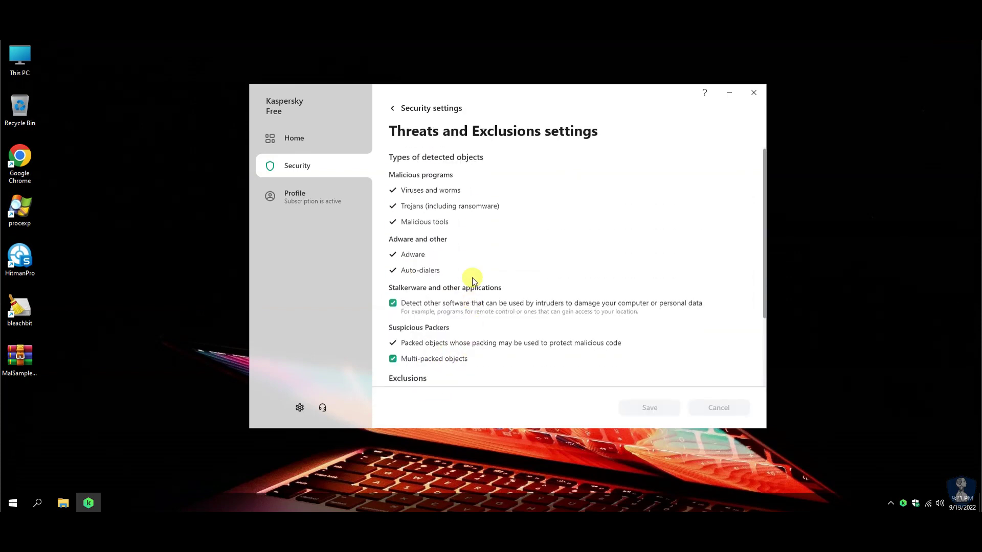
scroll(477, 279, down, 3)
scroll(486, 284, up, 3)
click(392, 108)
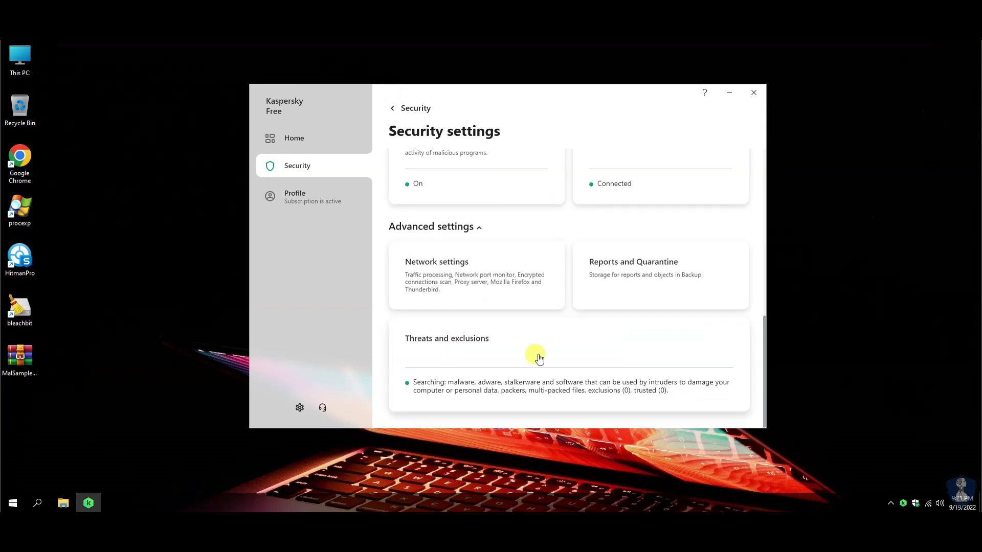
Go back to the Security overview and look through it down to the virus removal tools.
scroll(482, 261, up, 5)
key(alt+Left)
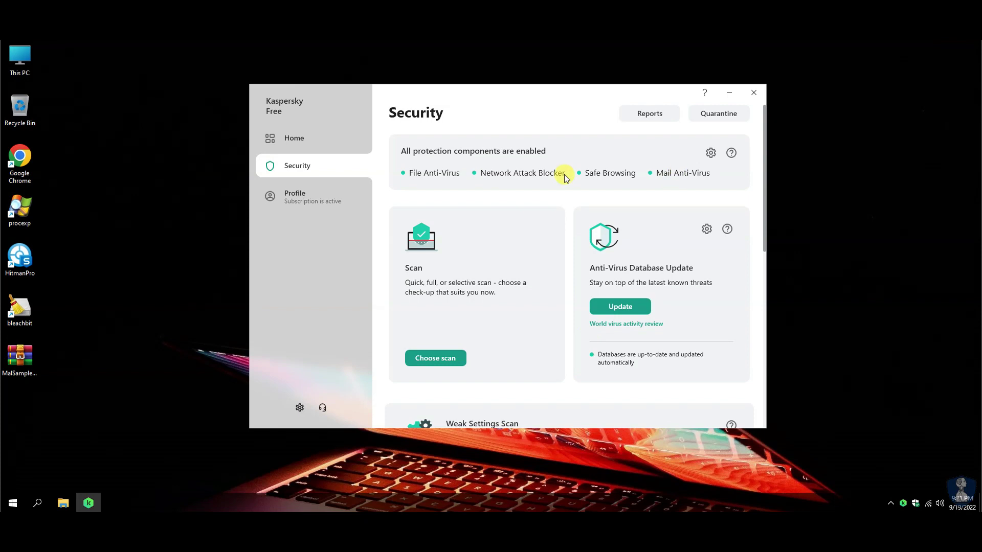
scroll(752, 284, down, 12)
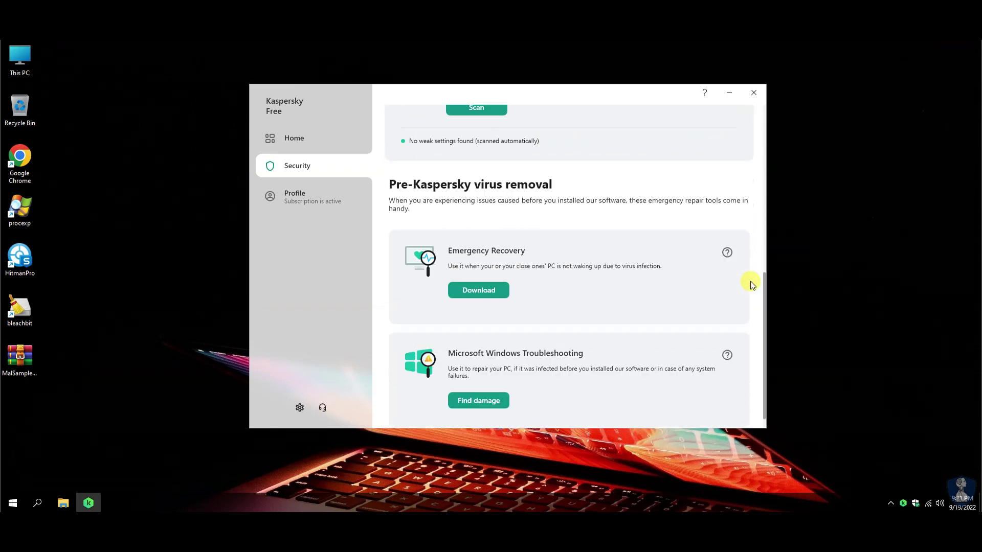
scroll(713, 278, up, 5)
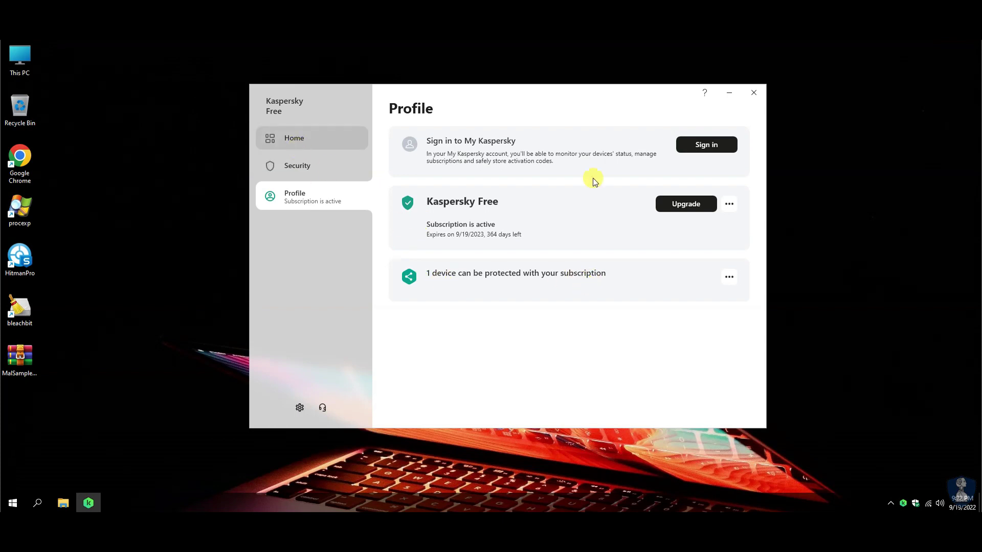
Open the application settings, look through the Security settings category and return to the settings overview.
click(298, 408)
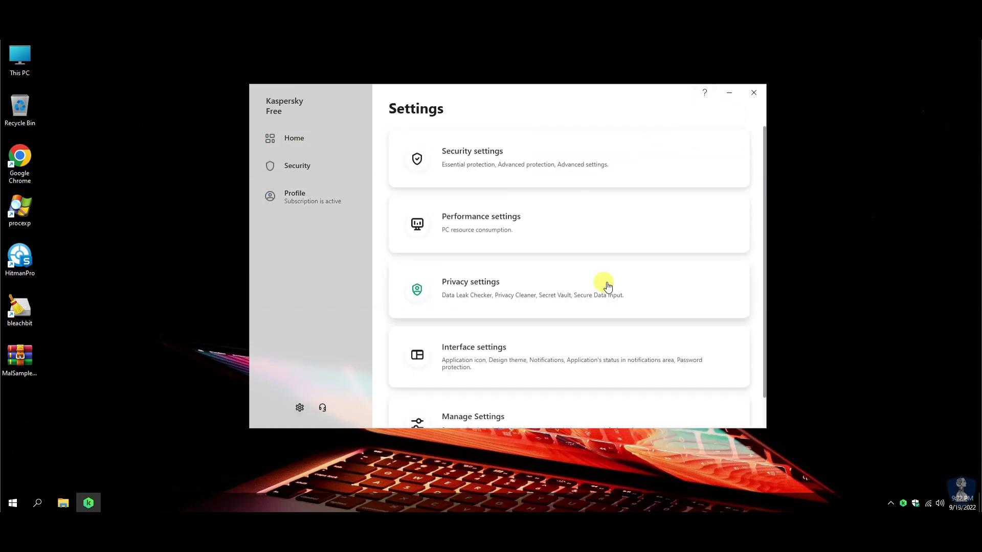
click(556, 162)
scroll(605, 322, down, 4)
click(395, 108)
Review the PC resource consumption options in the Performance settings, including Self-Defense and debug information, and return to the settings overview.
click(486, 229)
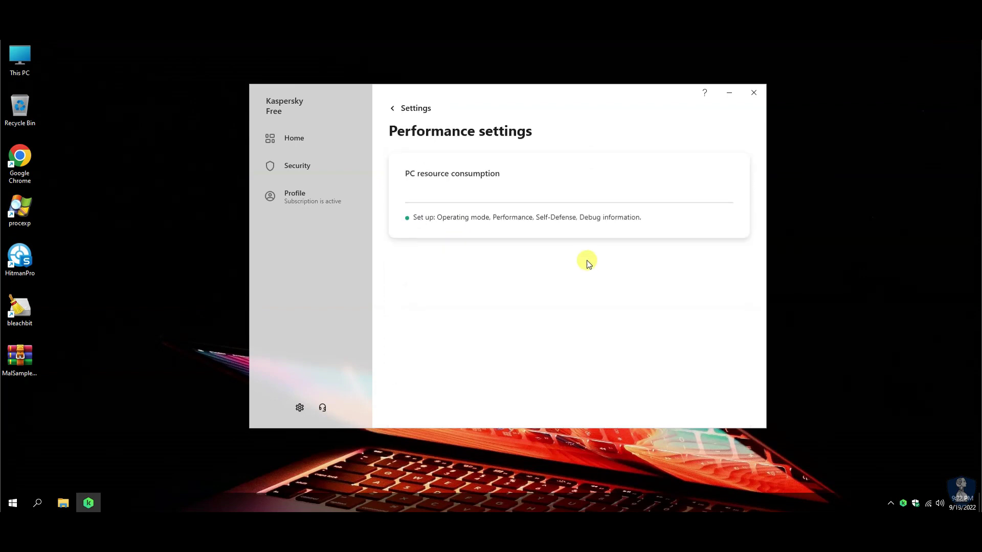
click(561, 231)
scroll(487, 280, down, 3)
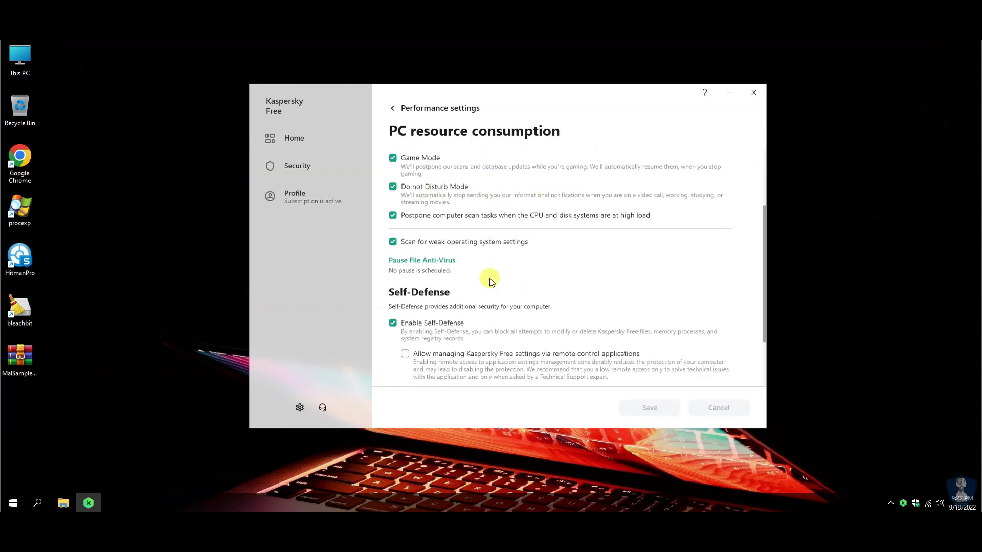
scroll(491, 282, down, 2)
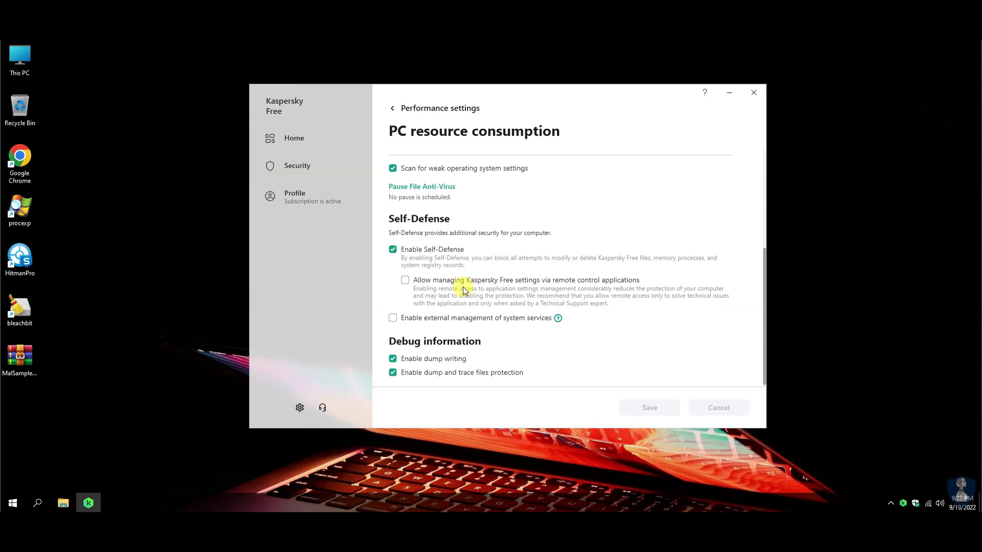
click(402, 110)
click(406, 108)
Open the Privacy settings, start the Privacy Cleaner search for user activity traces and cancel the wizard.
click(544, 290)
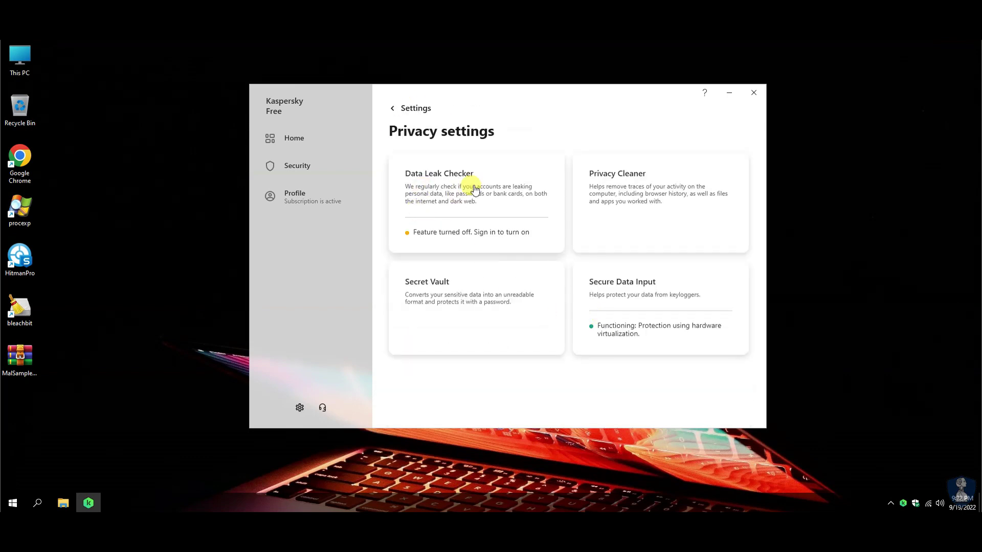
click(625, 183)
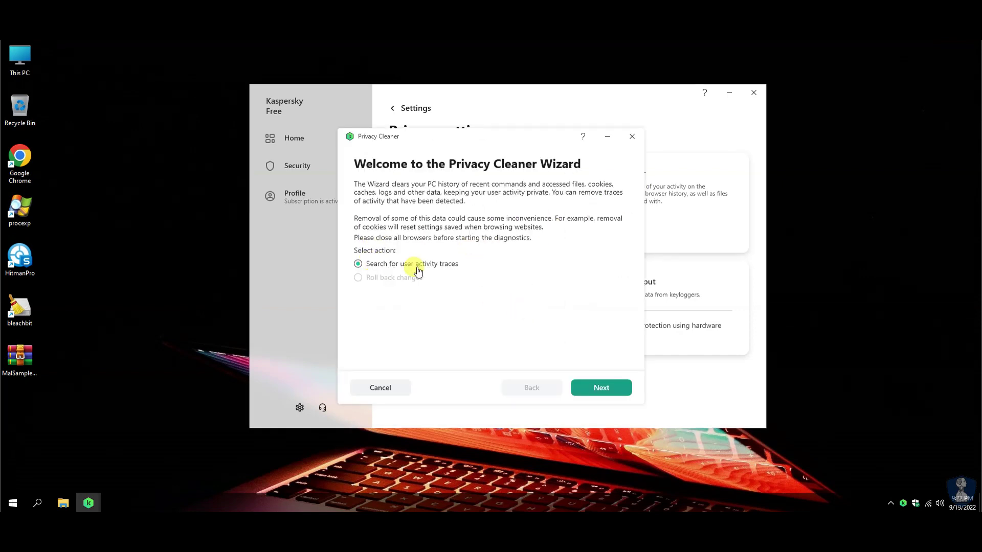
click(599, 392)
click(383, 390)
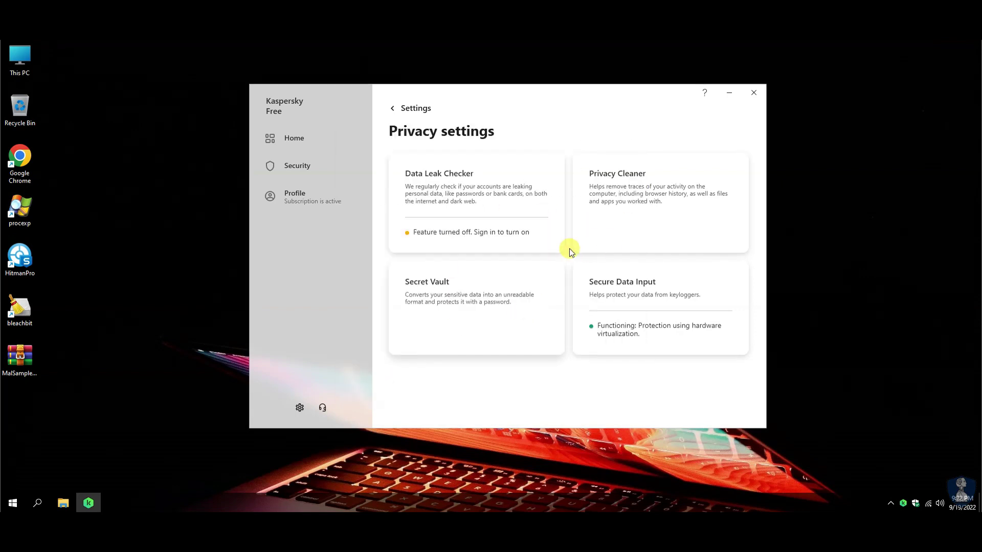
View the Secret Vault feature and the information about paid packages, and return to the Privacy settings.
click(491, 334)
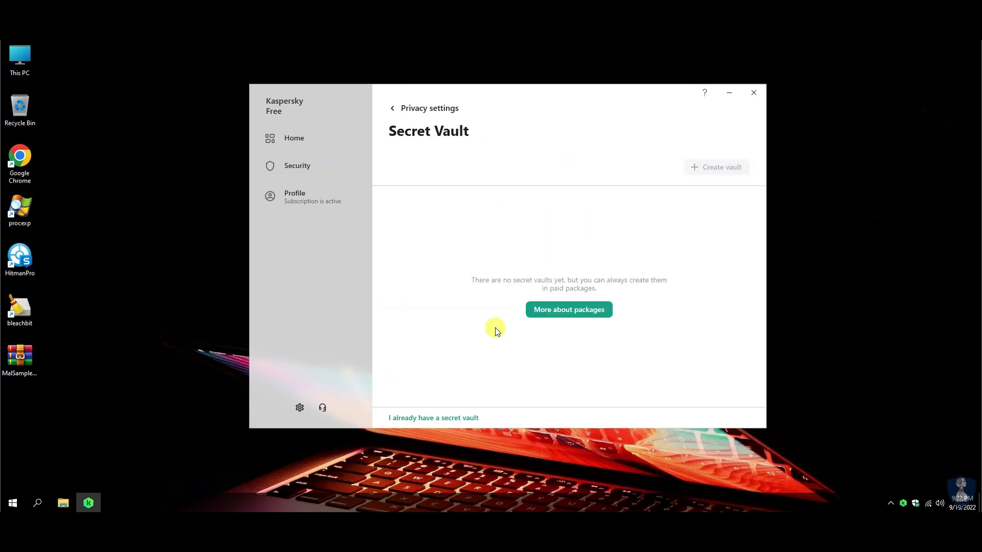
click(545, 313)
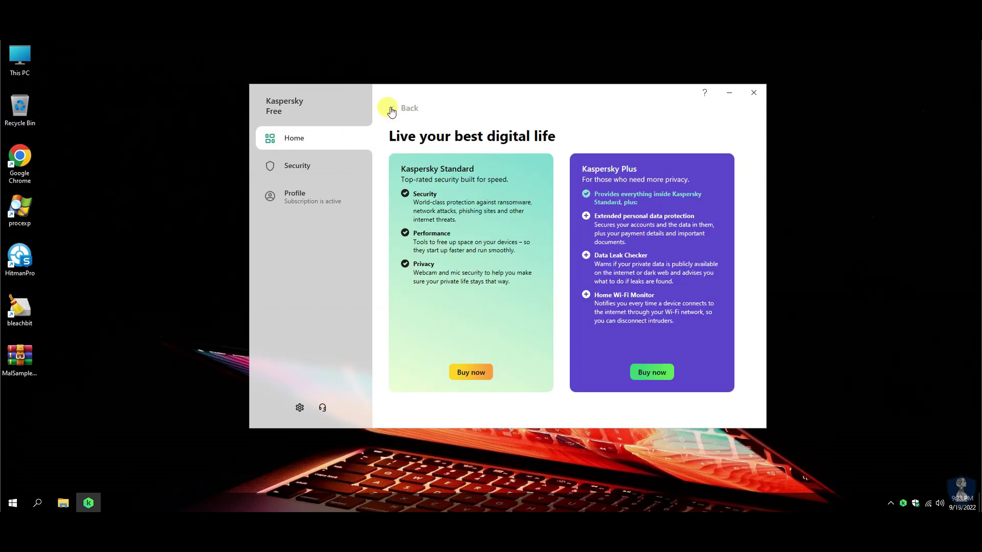
click(391, 109)
click(390, 108)
Review the Secure Data Input settings for hardware virtualization and the on-screen keyboard, and leave the page.
click(623, 345)
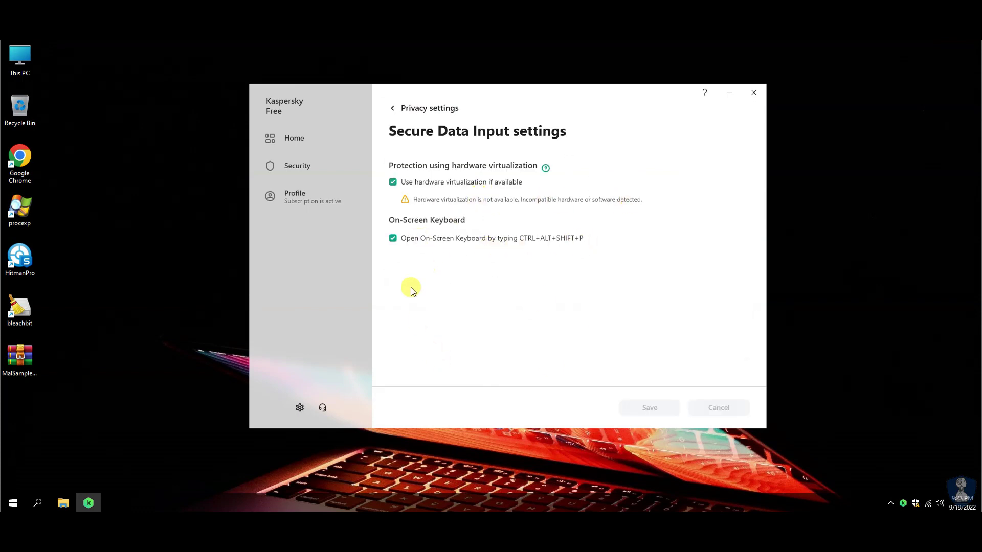
click(407, 112)
click(406, 108)
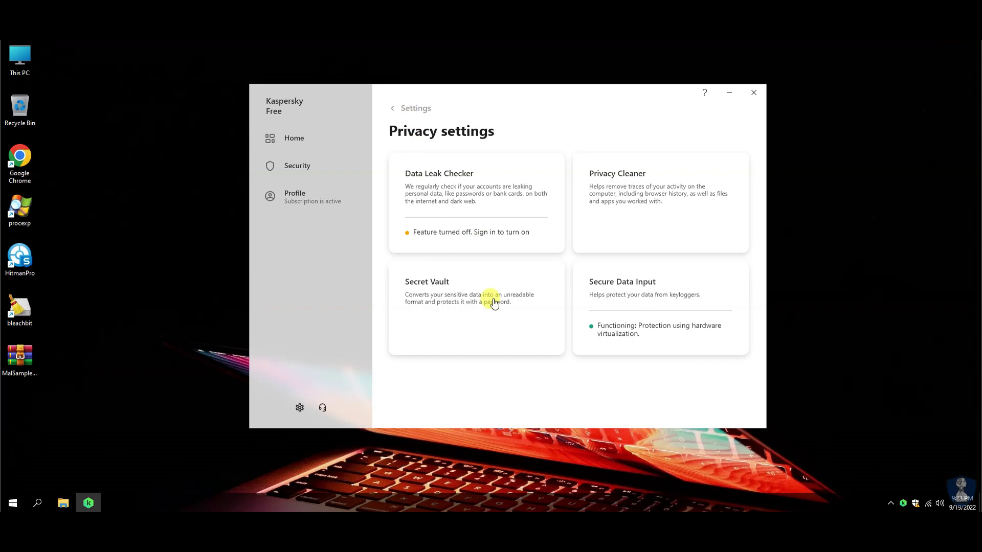
Review the Interface settings, from application icon and design theme to notifications and password protection, and return to the settings overview.
click(495, 380)
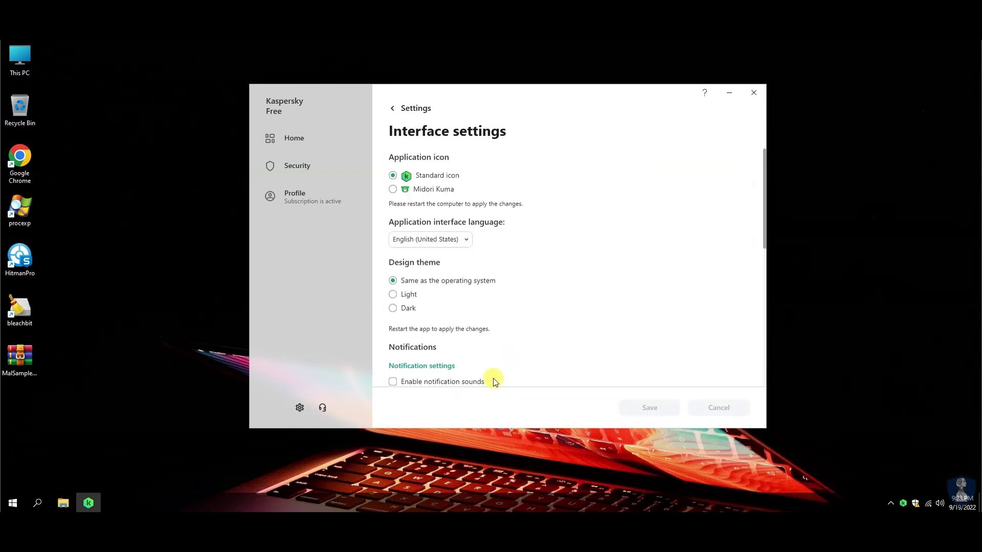
scroll(499, 300, down, 1)
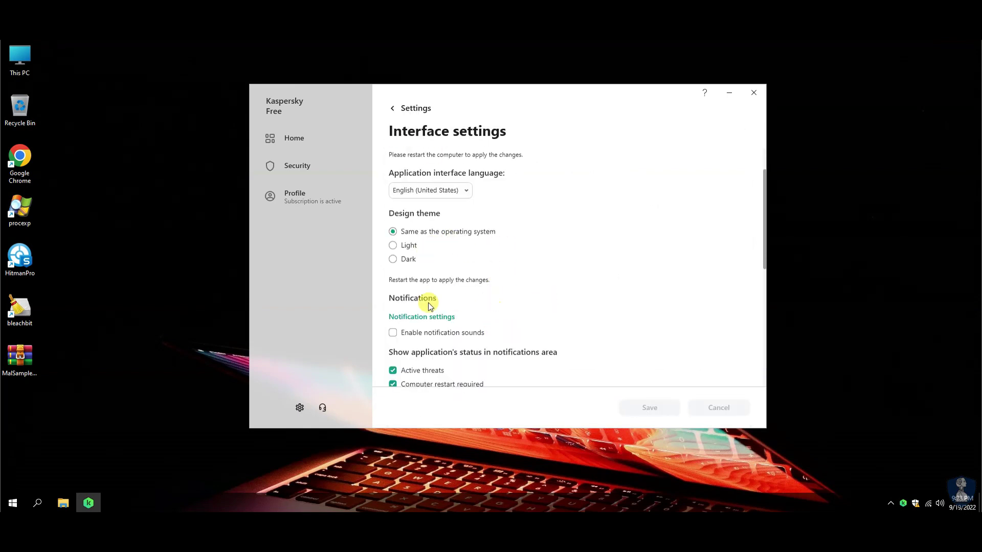
scroll(578, 323, down, 6)
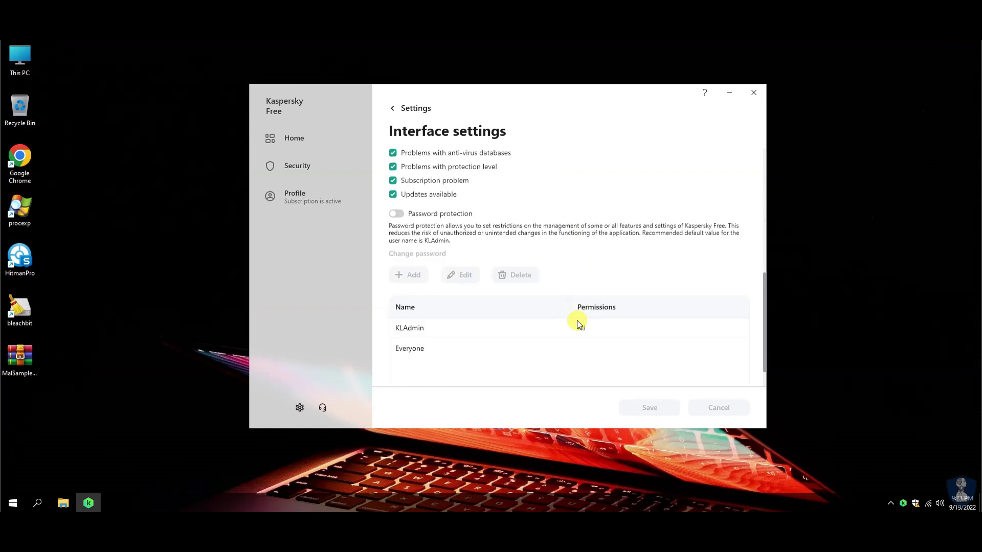
scroll(578, 332, up, 1)
click(394, 108)
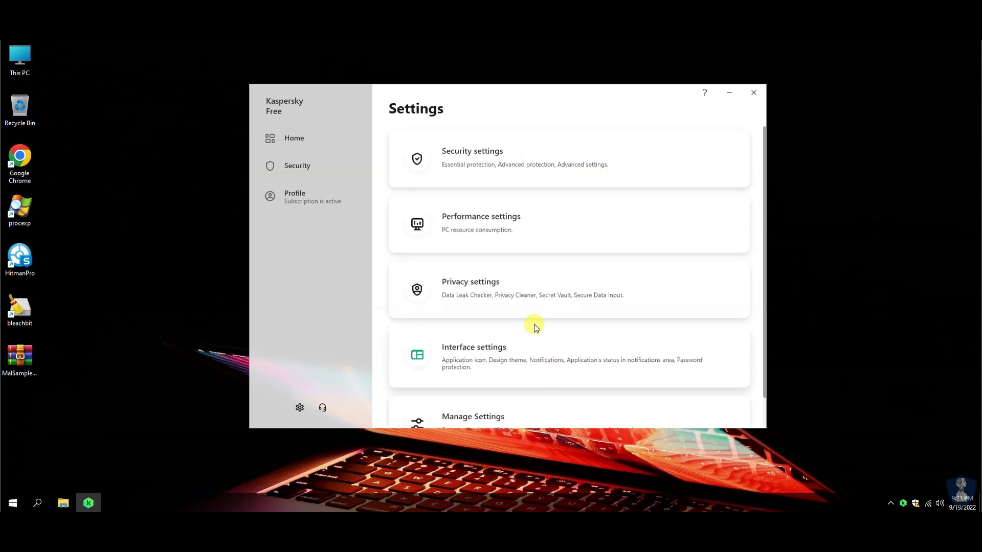
View the import, export and restore options under Manage Settings, and return to the settings overview.
scroll(527, 329, down, 1)
click(546, 363)
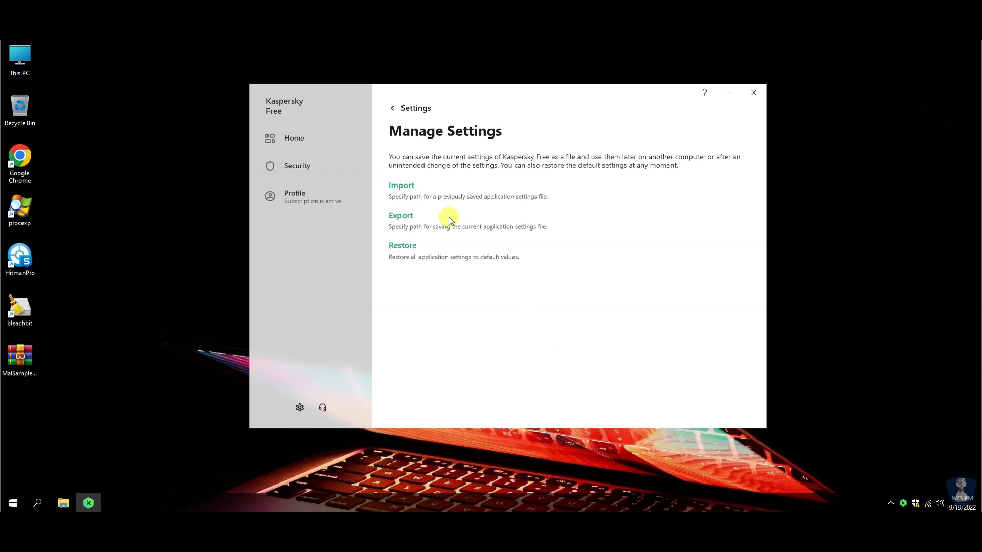
click(416, 121)
scroll(606, 321, up, 1)
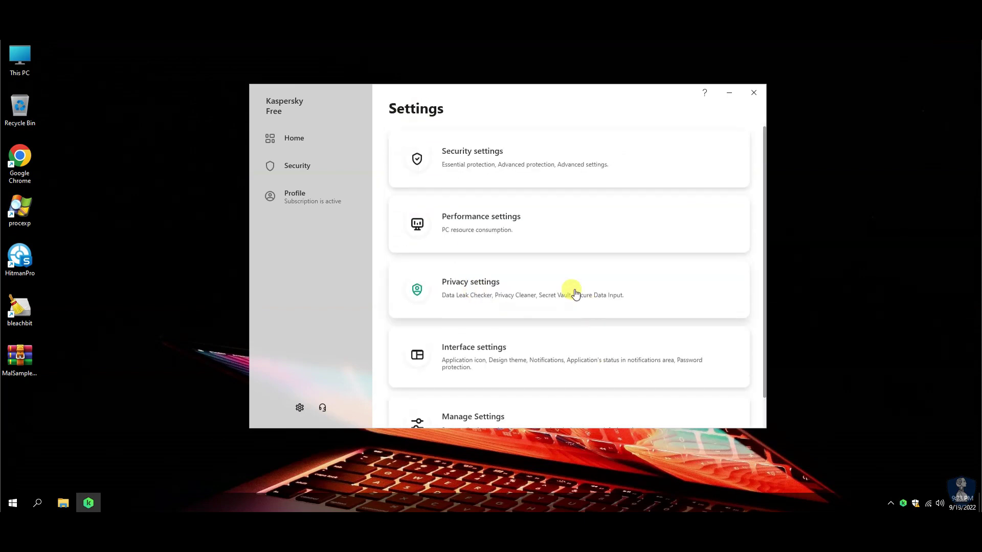
Look over the Home page with its protection status and timeline, and close the Kaspersky window.
click(287, 139)
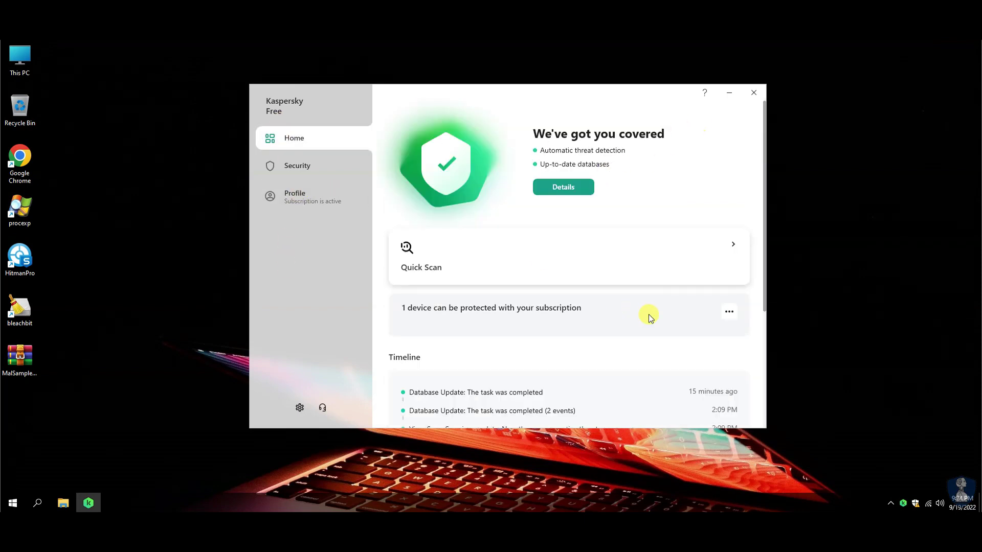
scroll(646, 314, down, 2)
scroll(706, 193, up, 2)
click(754, 93)
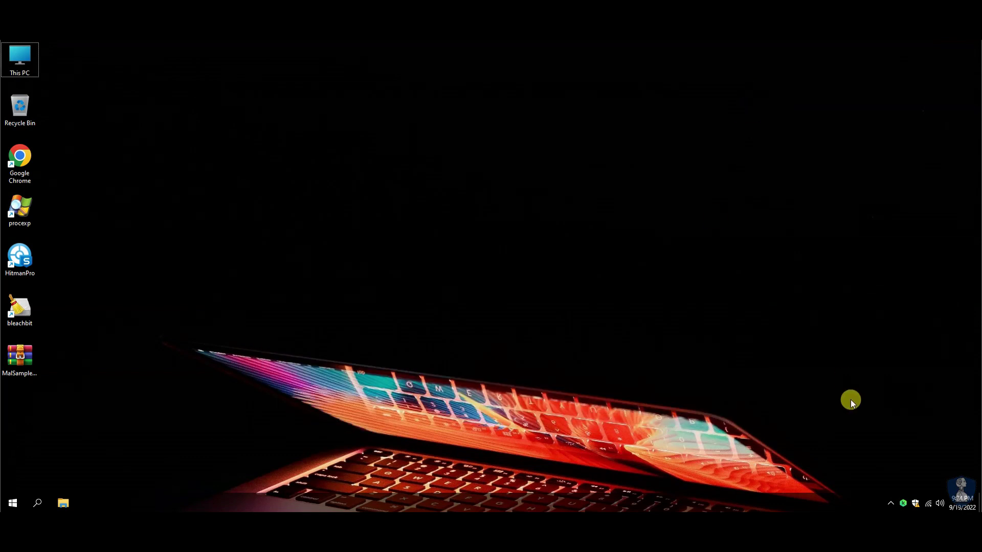
Pause Kaspersky protection with the plain Pause option and no time limit.
right_click(904, 502)
click(926, 453)
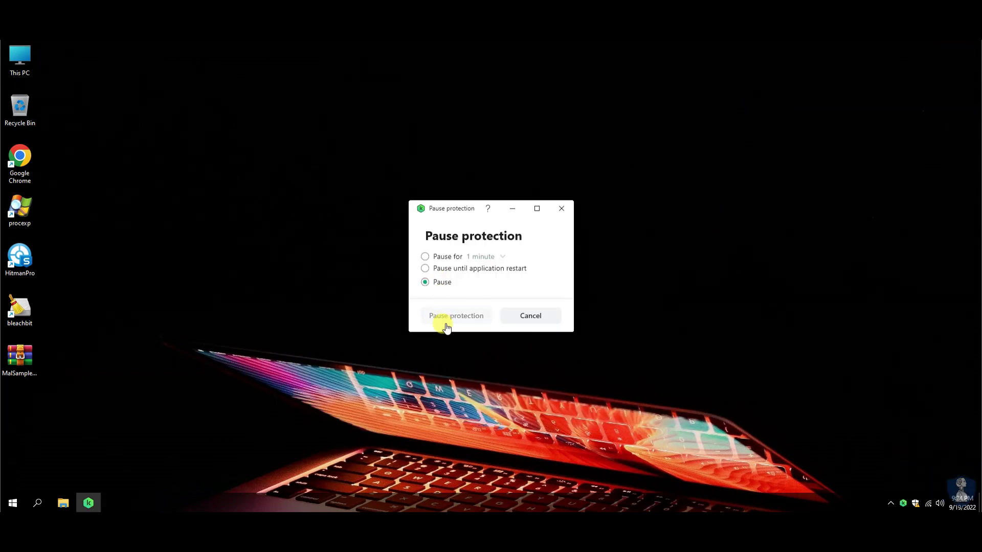
click(516, 329)
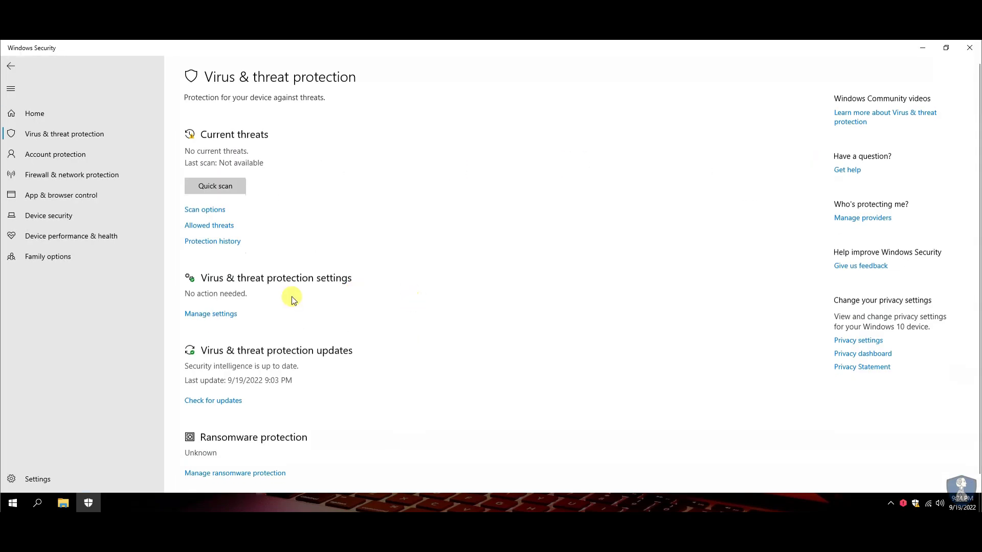
Turn off cloud-delivered and real-time protection in the Microsoft Defender Virus & threat protection settings, and minimize Windows Security.
click(209, 319)
click(197, 300)
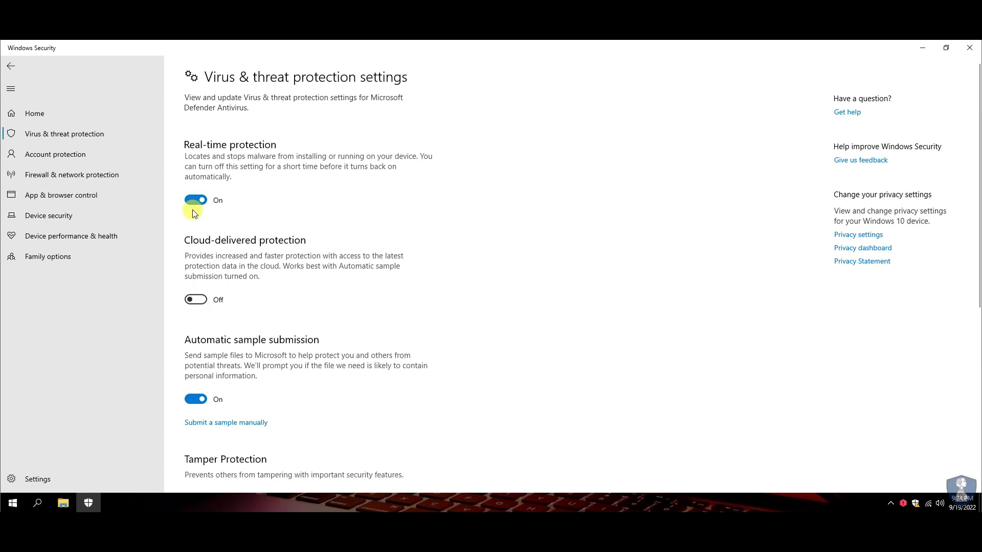
click(190, 201)
scroll(499, 285, down, 1)
scroll(500, 284, up, 1)
click(924, 49)
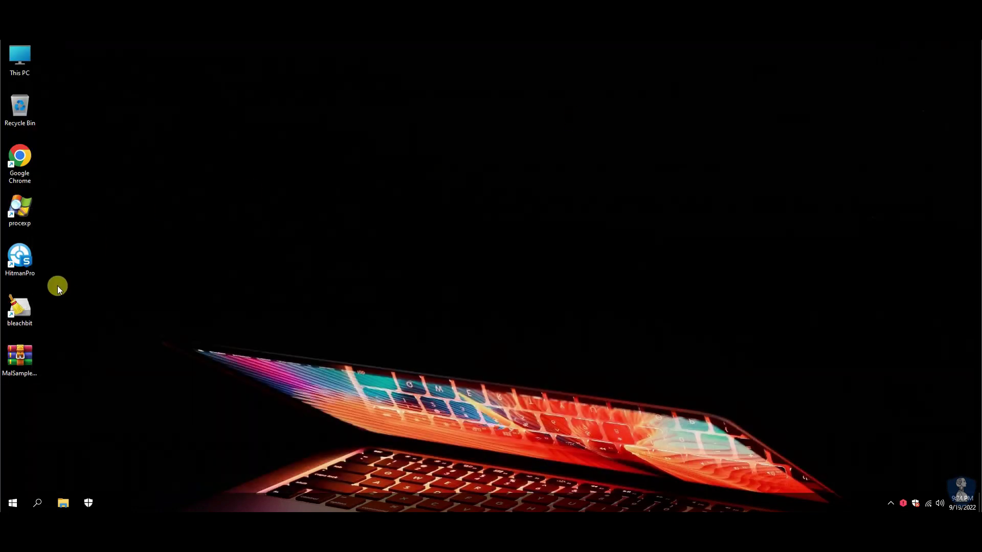
Extract MalSamples.rar directly onto the desktop, entering the archive password.
click(19, 357)
right_click(19, 352)
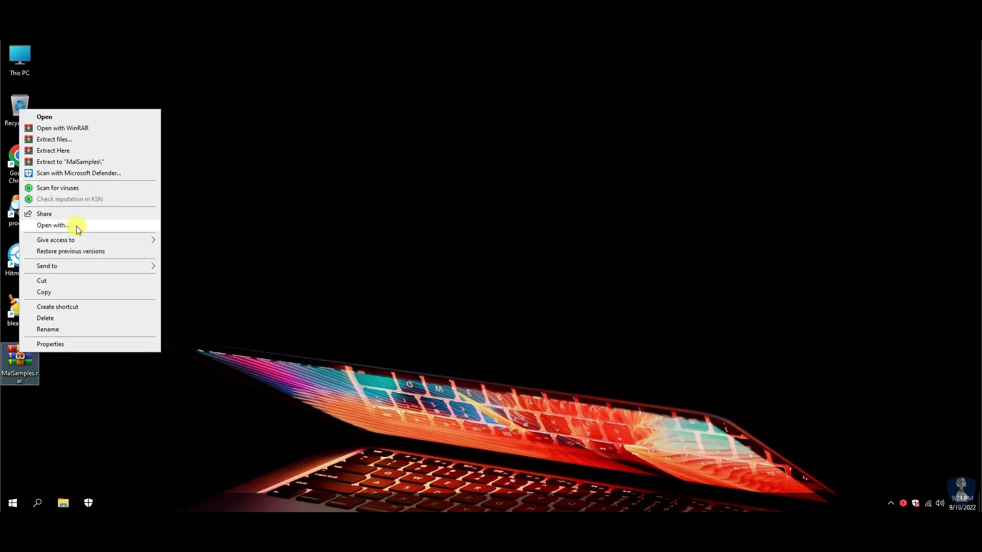
click(90, 151)
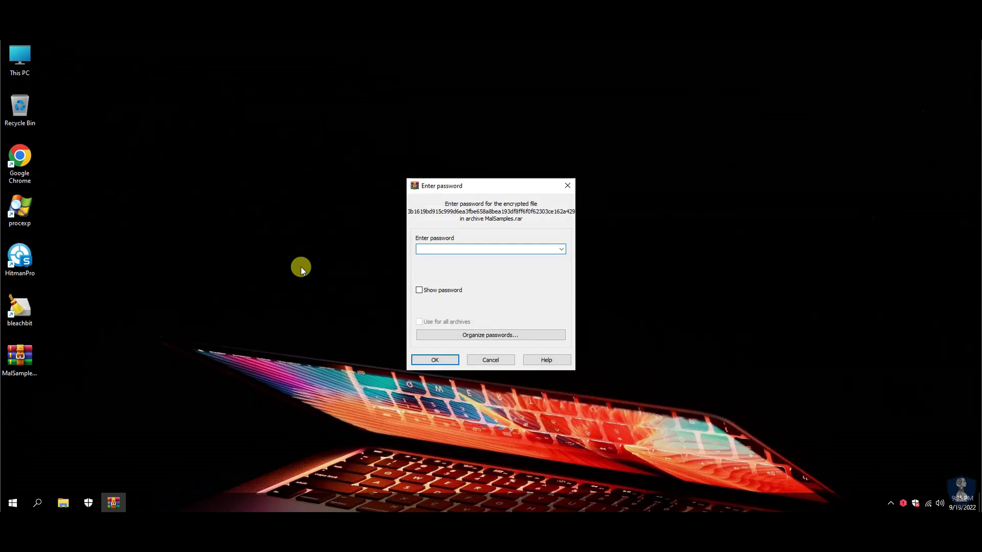
text(infected)
click(436, 360)
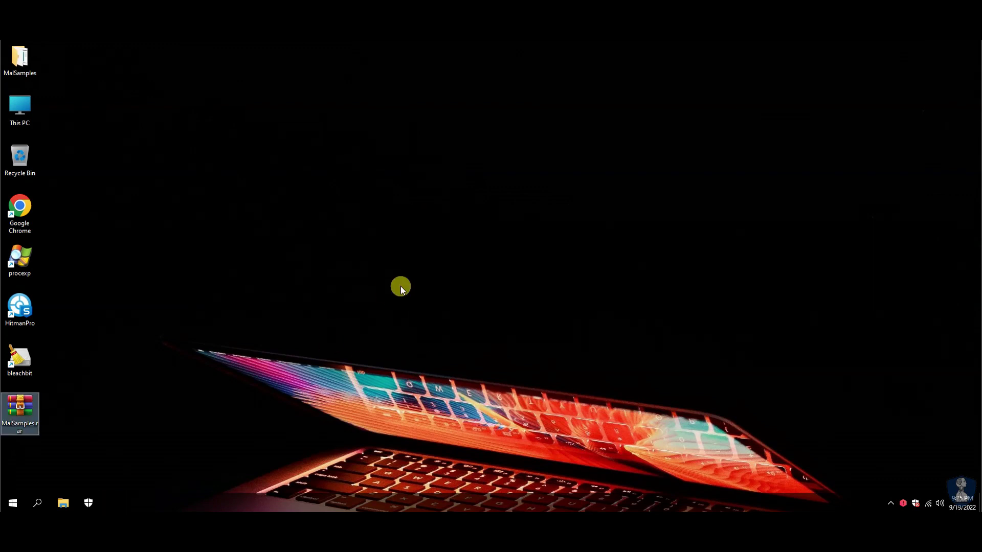
Open the extracted MalSamples folder in a smaller window and look through its sample files down to MalTester2.exe.
double_click(19, 58)
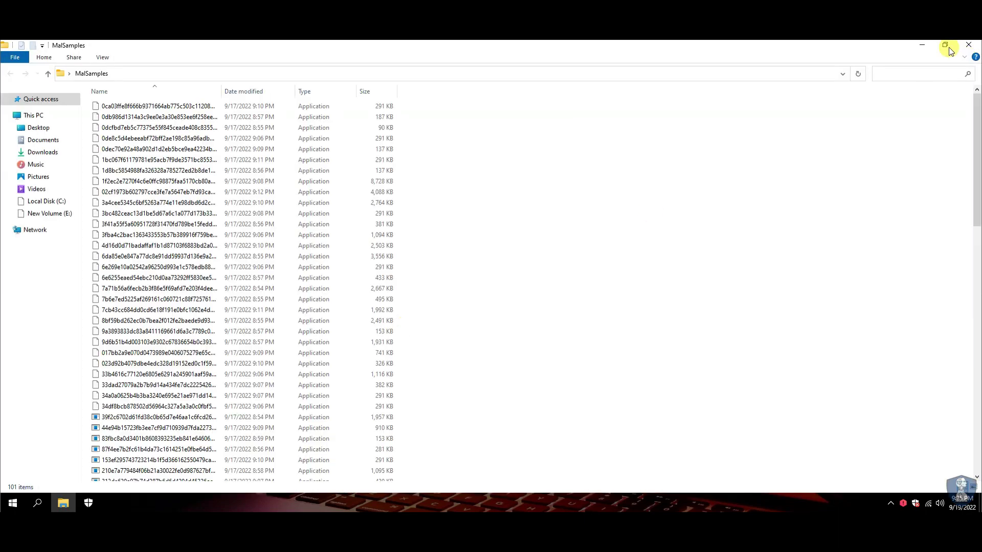
click(945, 45)
drag(741, 305, 572, 142)
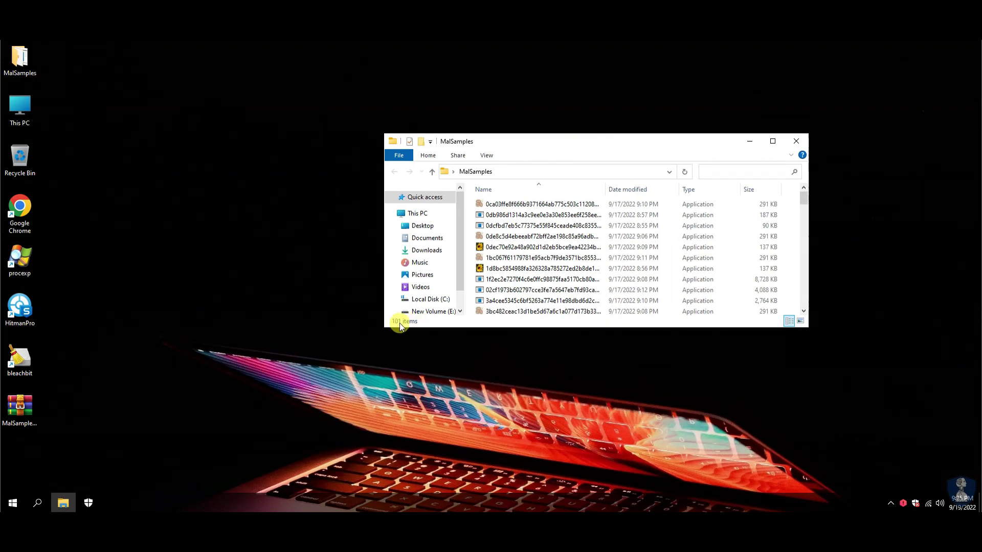
scroll(459, 224, down, 1)
drag(805, 201, 804, 306)
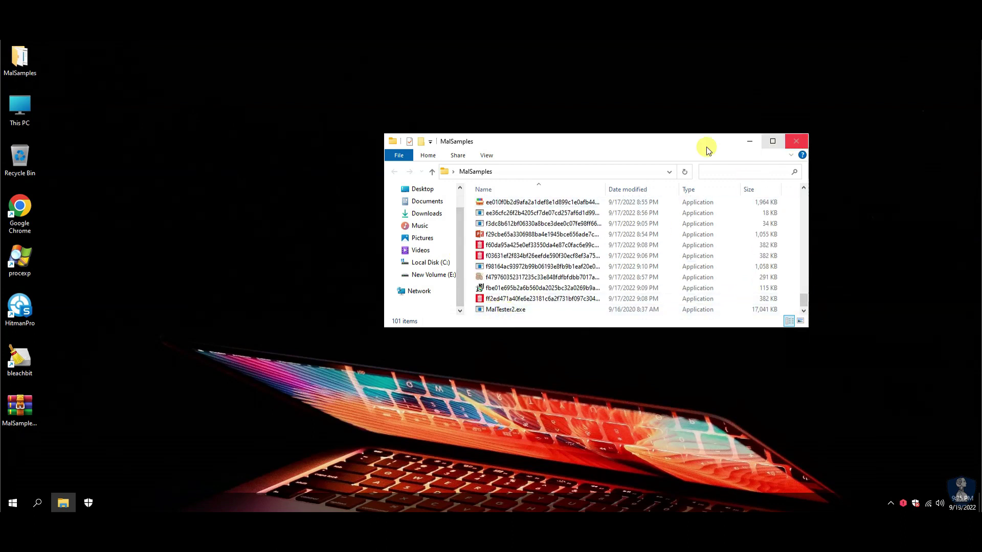
Check the contents of the Documents, Downloads, Pictures and Videos folders in a maximized window, and close it.
click(424, 201)
click(772, 143)
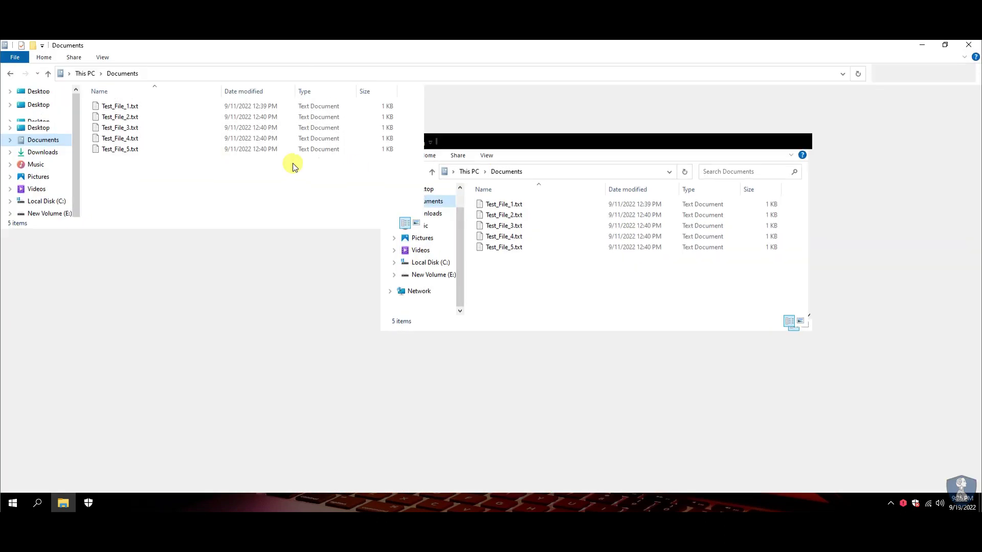
click(41, 151)
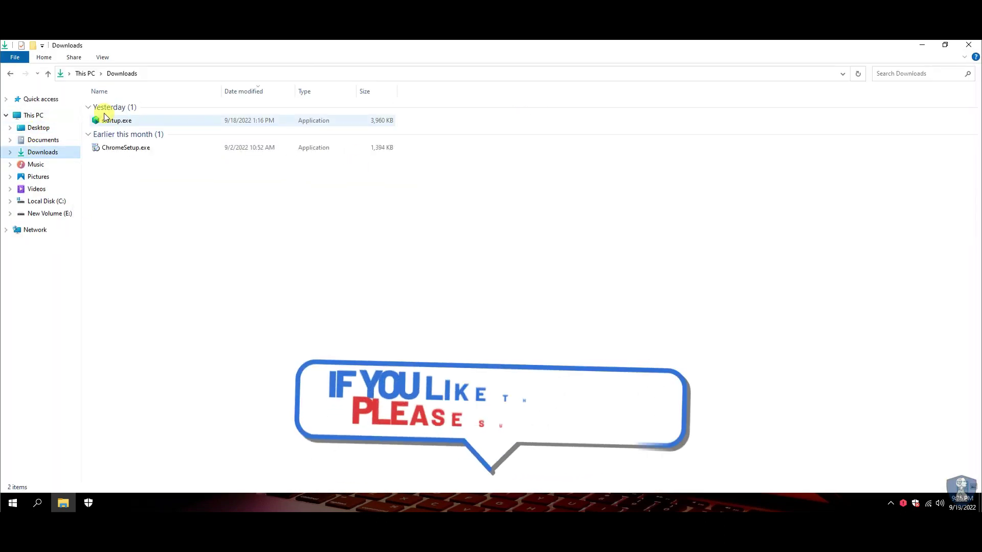
click(37, 176)
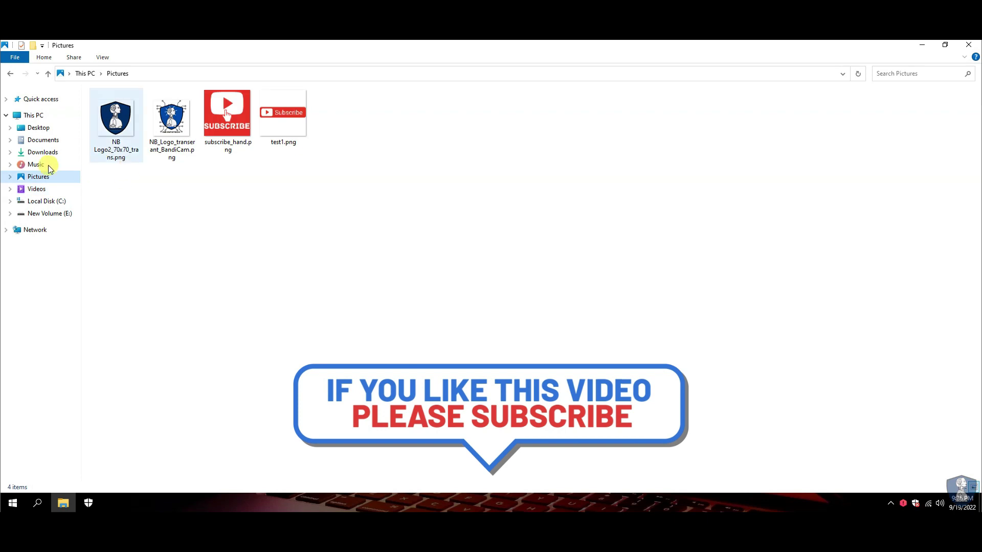
click(36, 188)
click(968, 44)
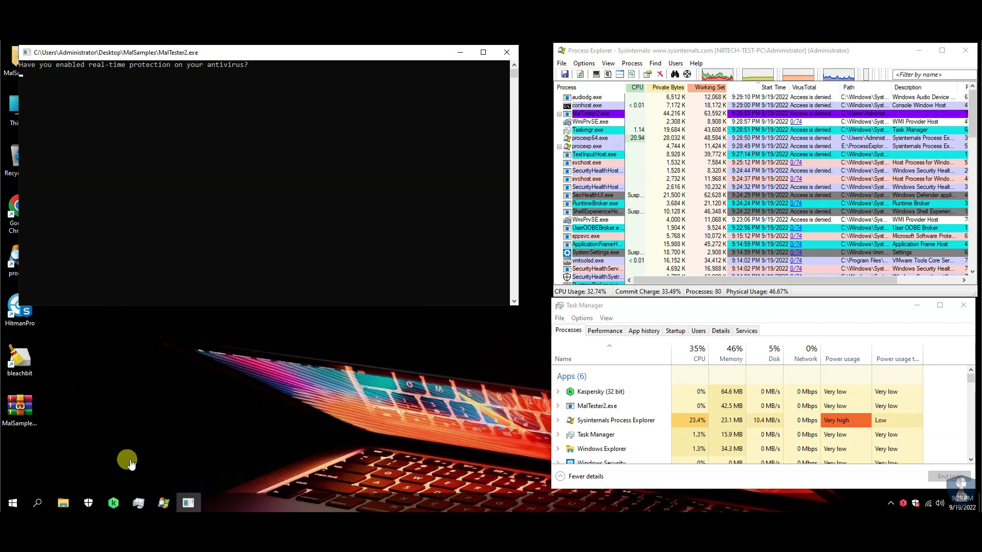
Bring up the Documents folder in a restored File Explorer window and place it beneath the MalTester2 console.
click(63, 503)
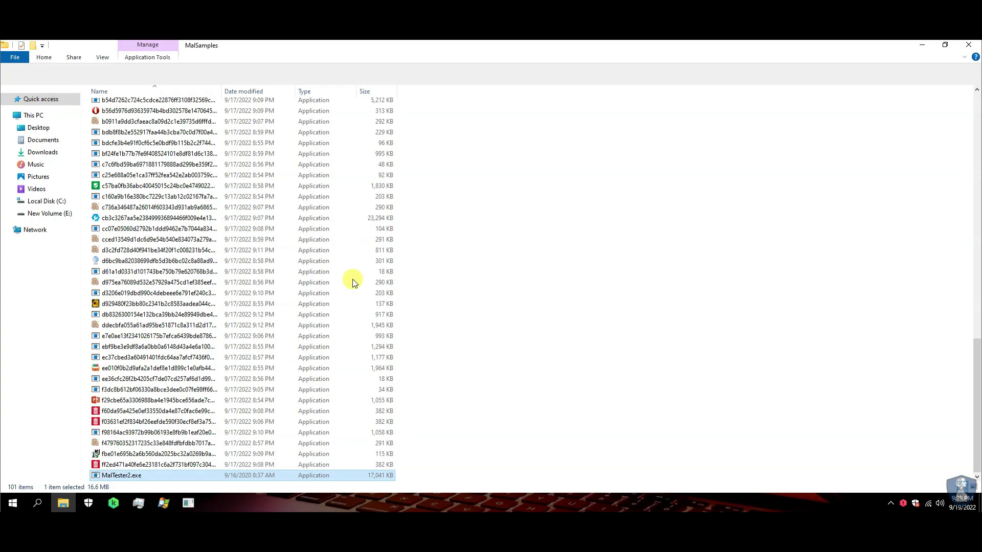
click(945, 45)
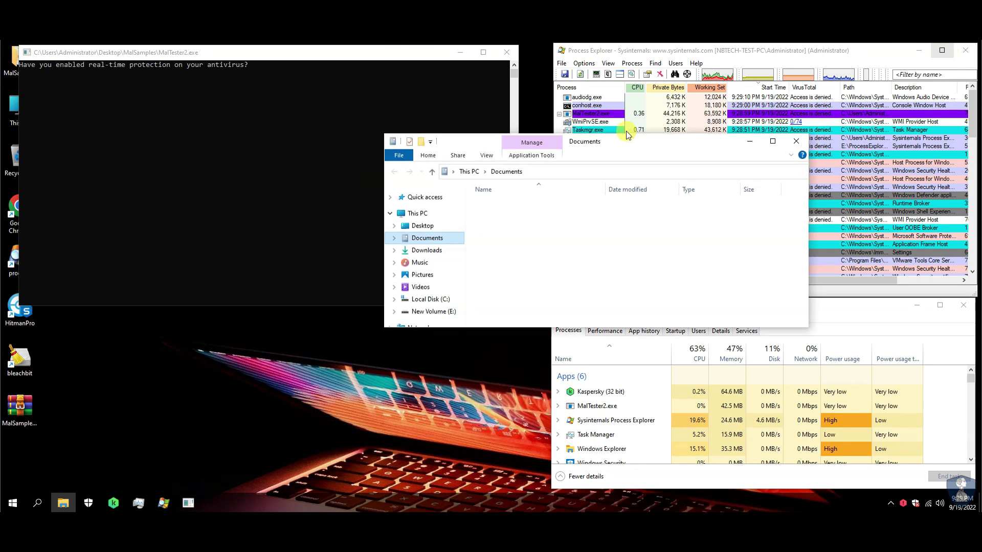
drag(642, 144, 334, 327)
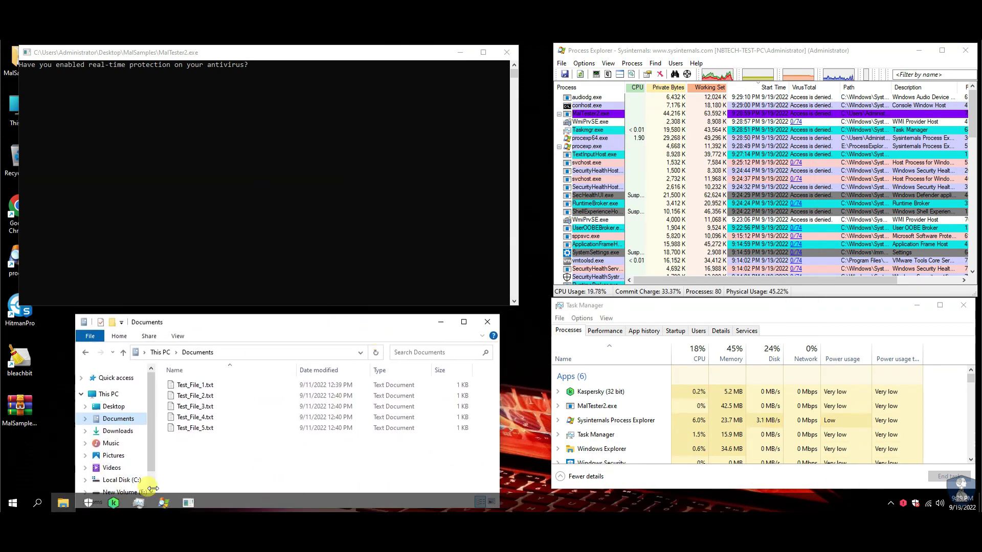
Bring up the Kaspersky Free window and resume its protection.
click(114, 502)
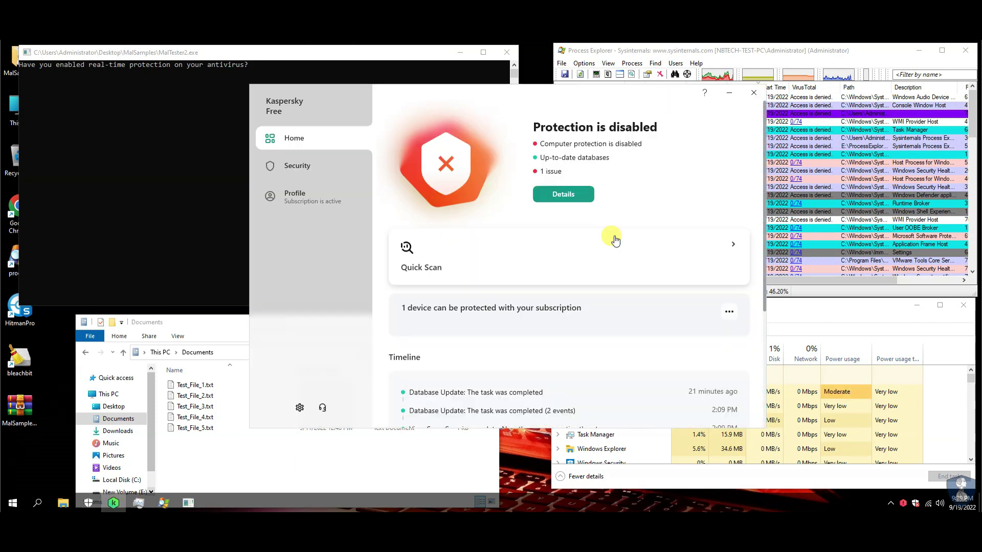
right_click(904, 505)
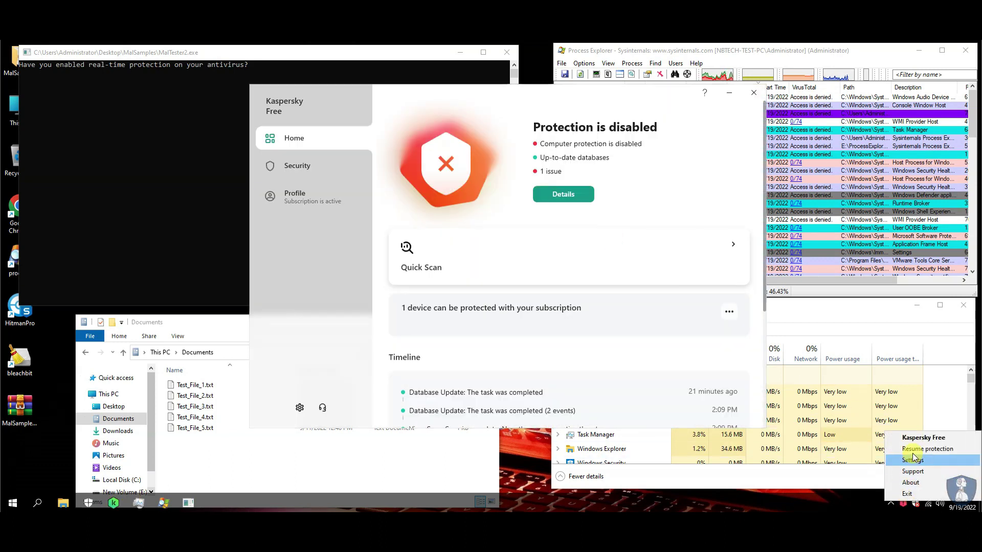
click(913, 450)
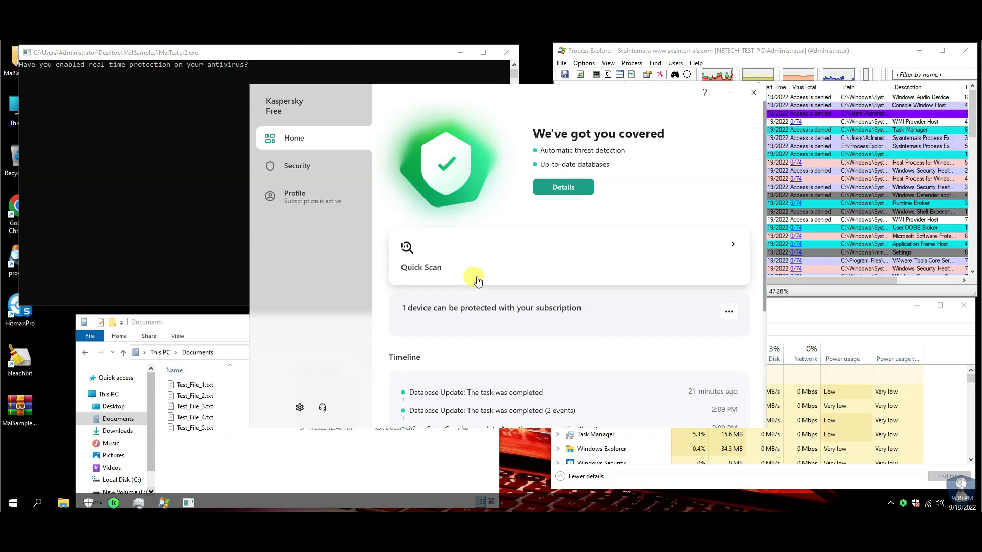
Review the Home page and the status of the protection components in the Security settings, and close the Kaspersky window.
scroll(588, 298, down, 3)
scroll(586, 296, up, 3)
click(297, 412)
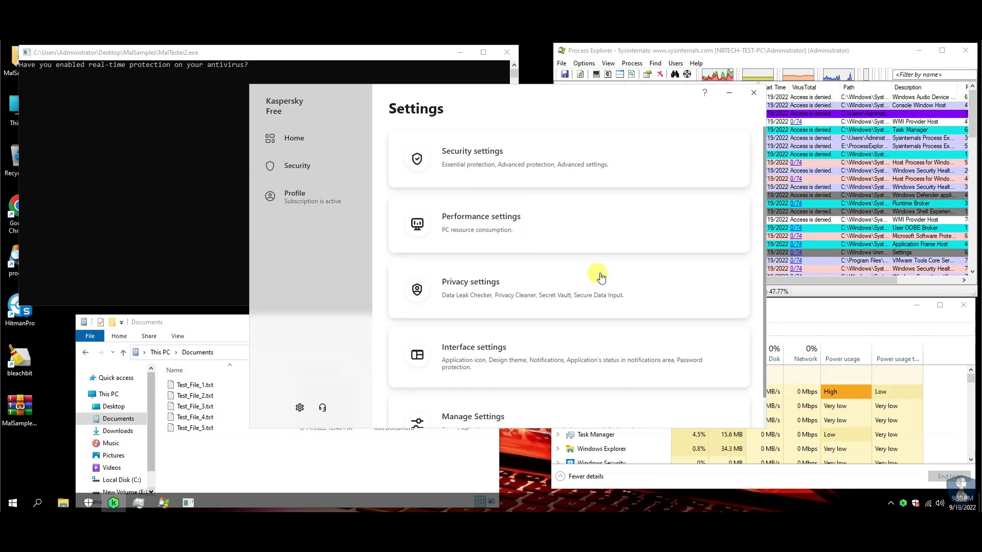
scroll(460, 272, down, 3)
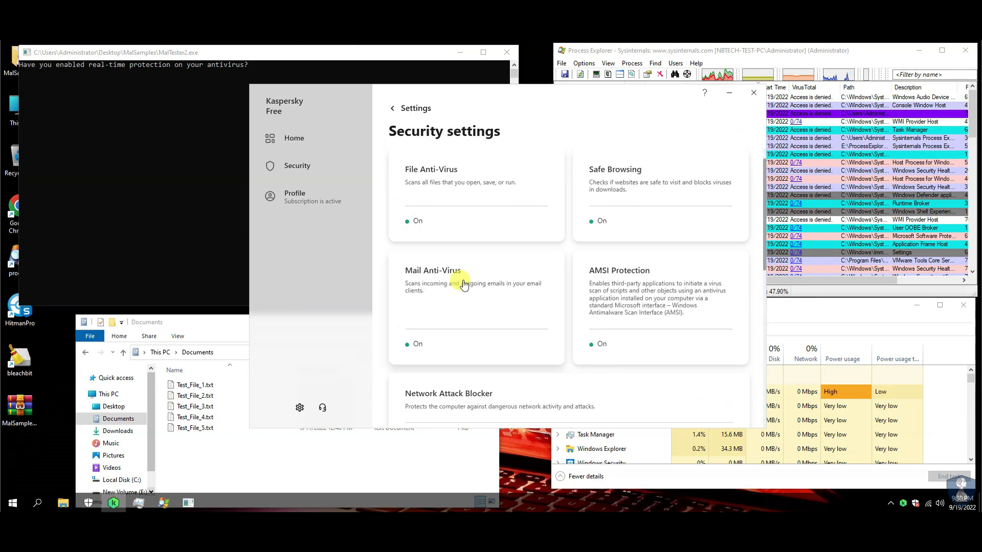
scroll(463, 284, up, 2)
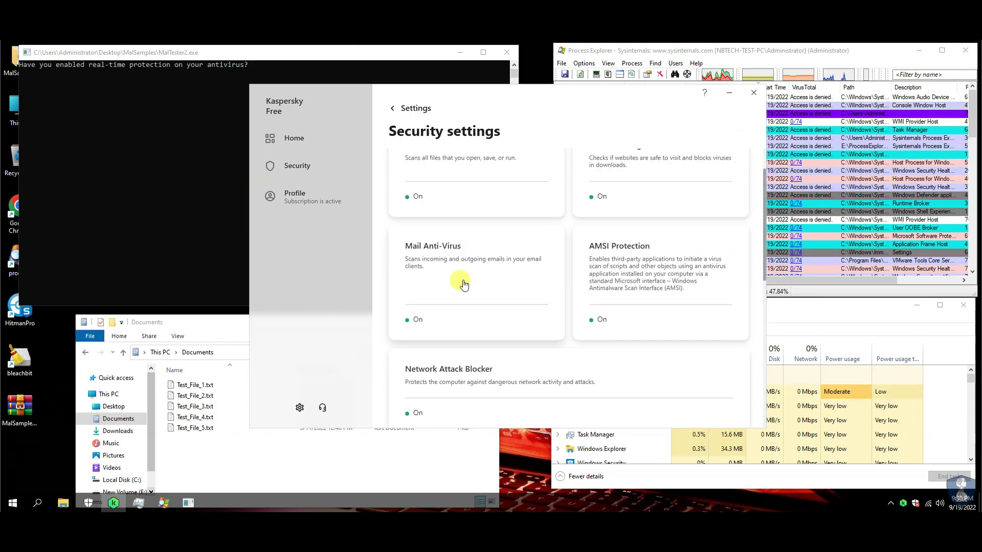
scroll(464, 285, down, 3)
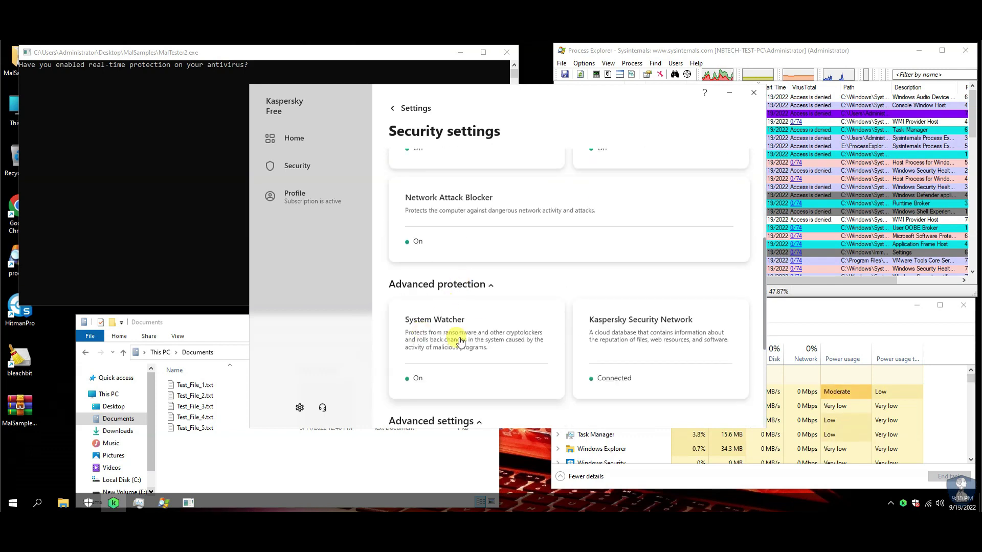
click(293, 140)
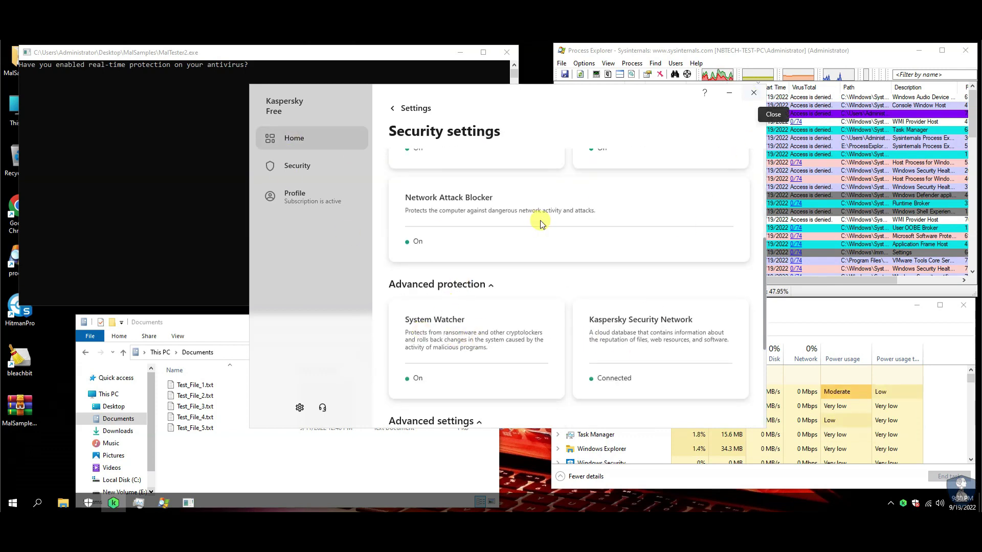
click(753, 94)
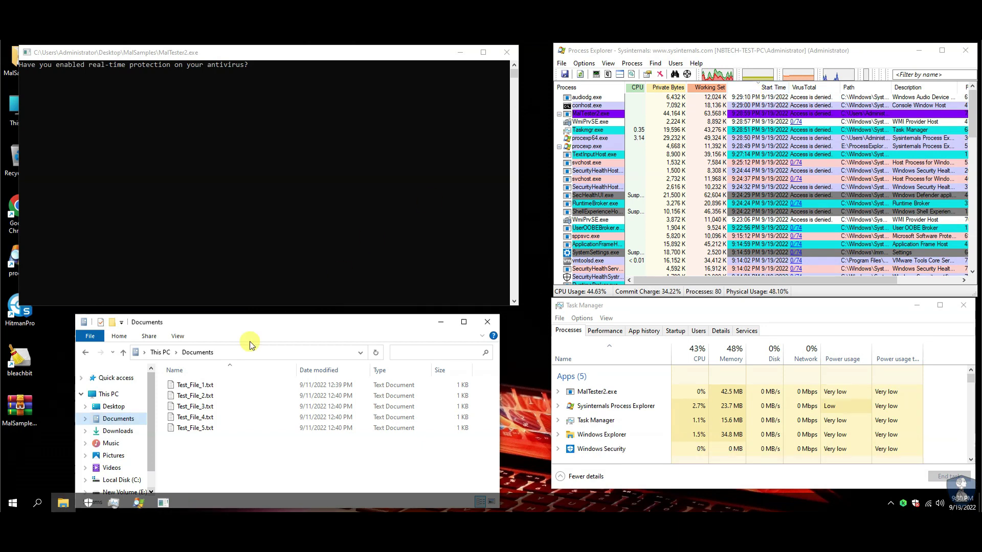
Check Microsoft Defender's real-time protection setting in the Virus & threat protection settings of Windows Security, and minimize the window.
click(88, 503)
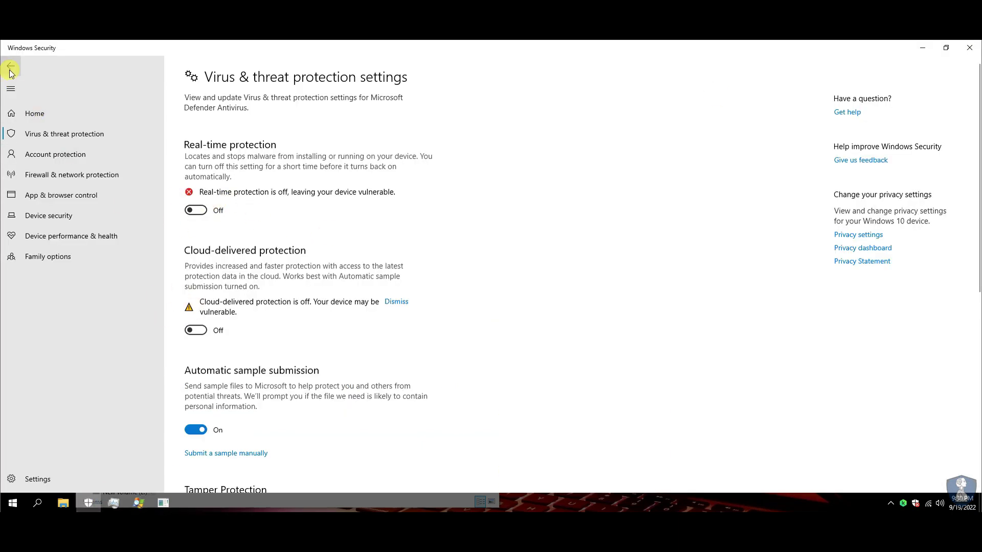
click(10, 68)
click(56, 115)
click(249, 200)
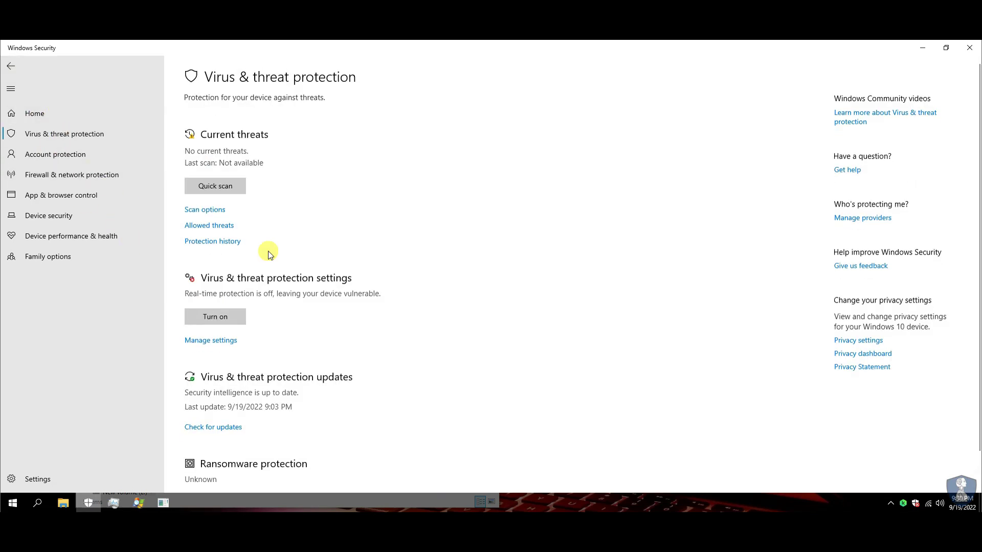
click(211, 340)
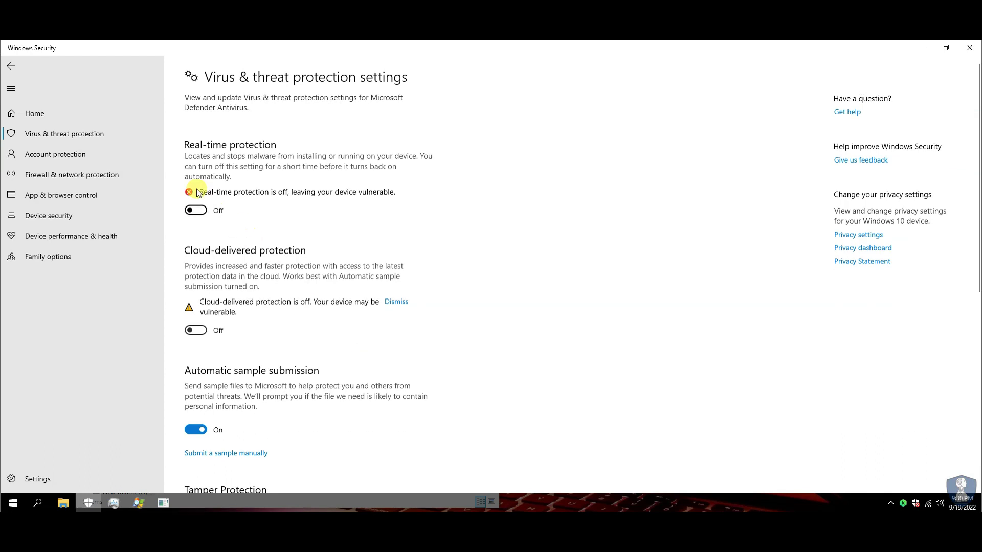
click(923, 47)
Look over the Process Explorer list and start the MalTester2 run by continuing past its real-time protection question.
click(264, 56)
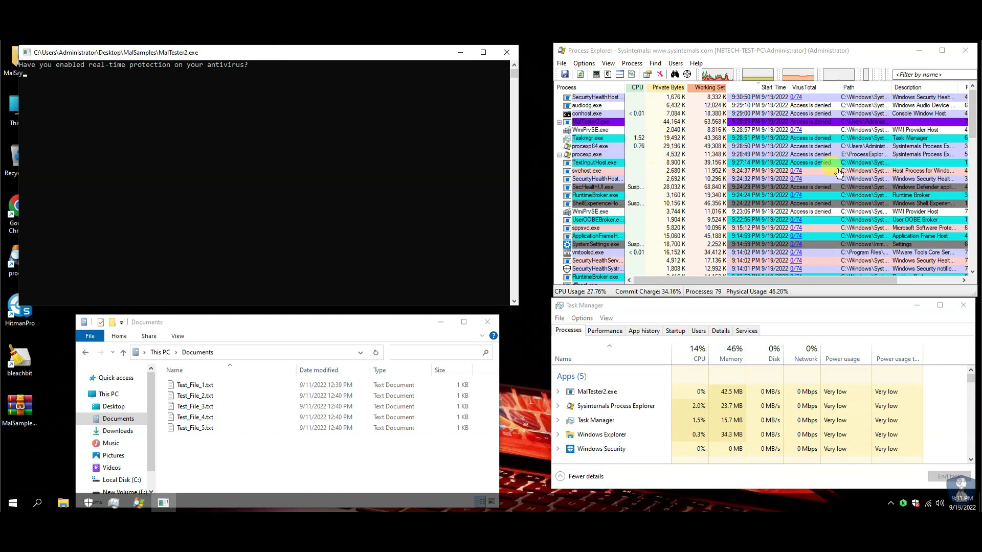
mouse_move(971, 115)
mouse_down()
mouse_move(966, 220)
mouse_move(967, 130)
mouse_up()
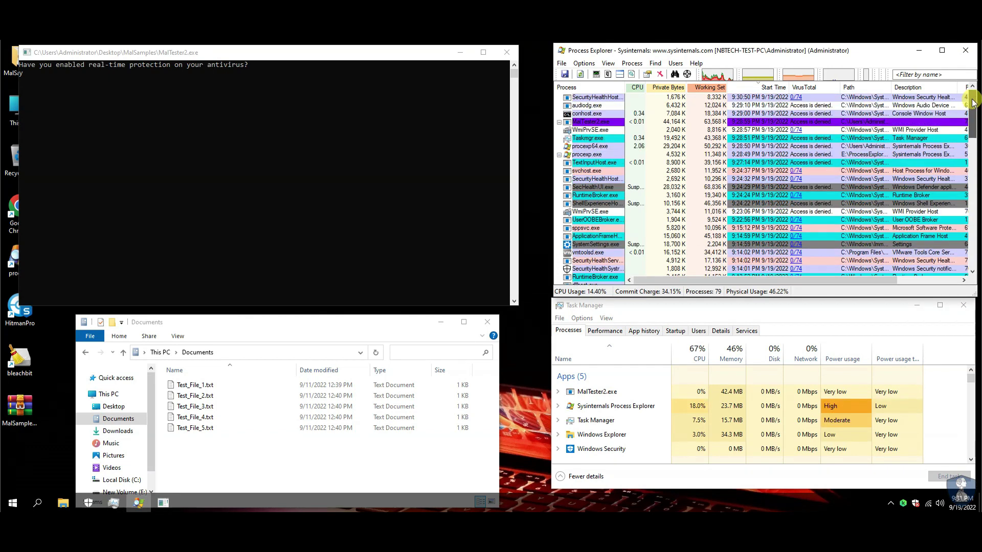
click(284, 55)
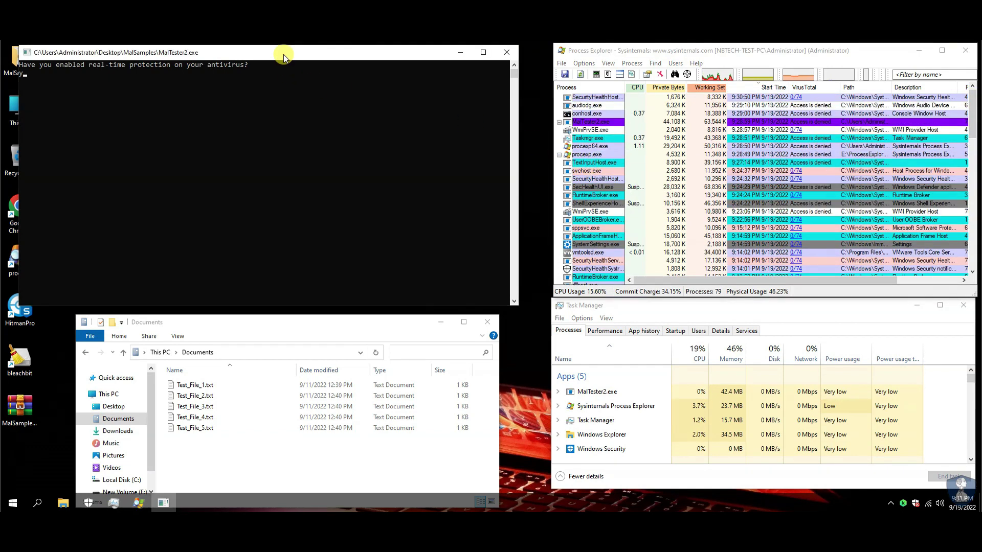
key(Return)
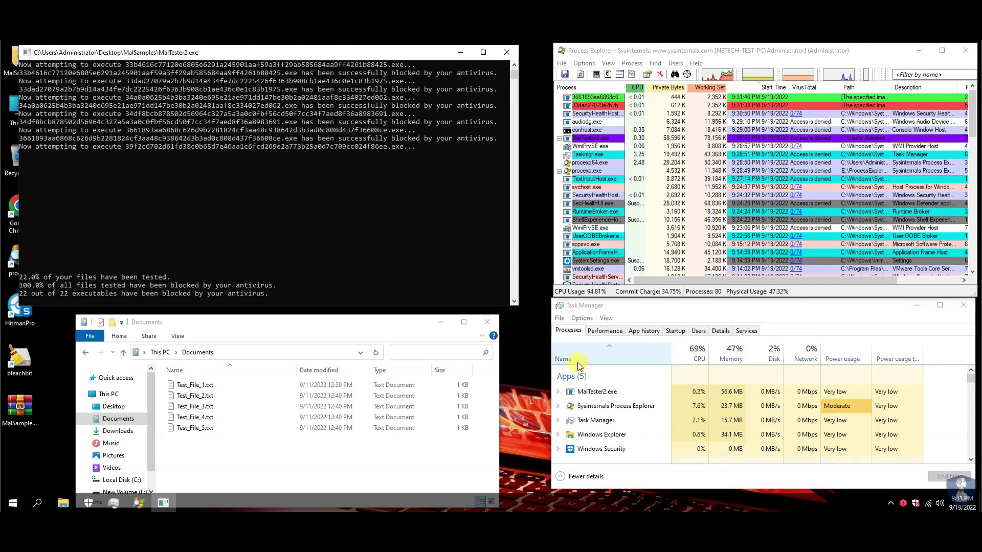
Bring up Kaspersky Free during the test, view the detection status in its Notification Center, and minimize the window.
right_click(901, 504)
click(923, 447)
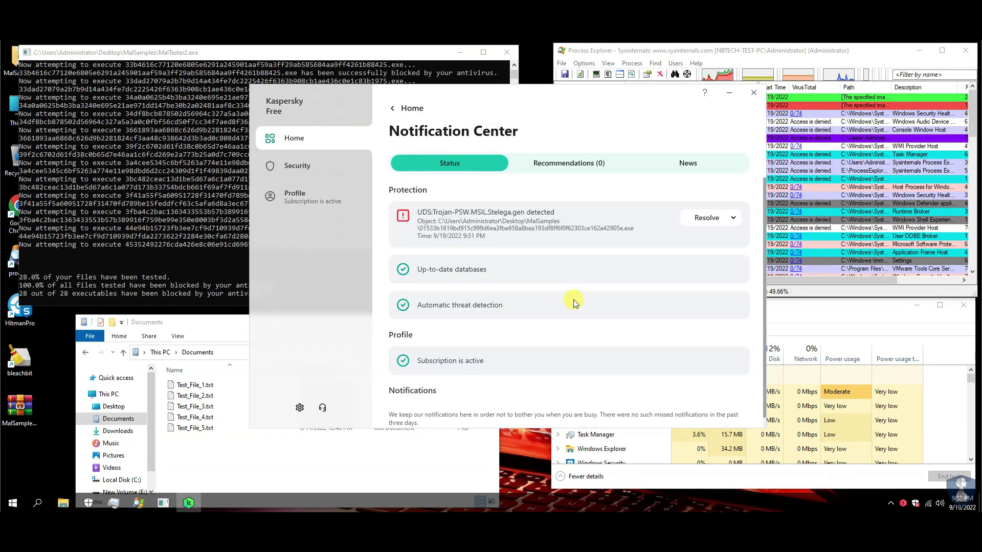
click(730, 97)
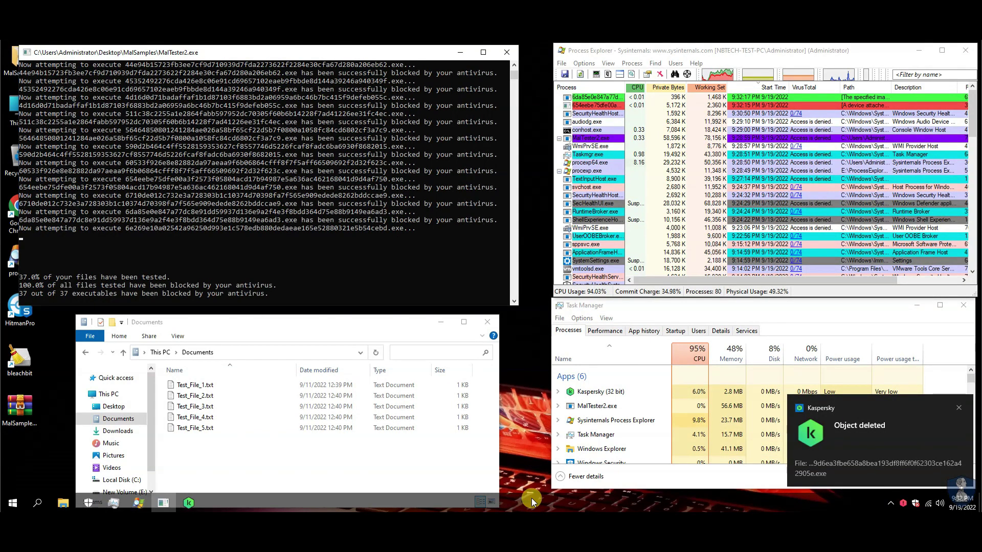
Check the Downloads folder, and inspect the Kaspersky Lab launcher's subprocess in Task Manager with the processes sorted by CPU usage.
click(121, 436)
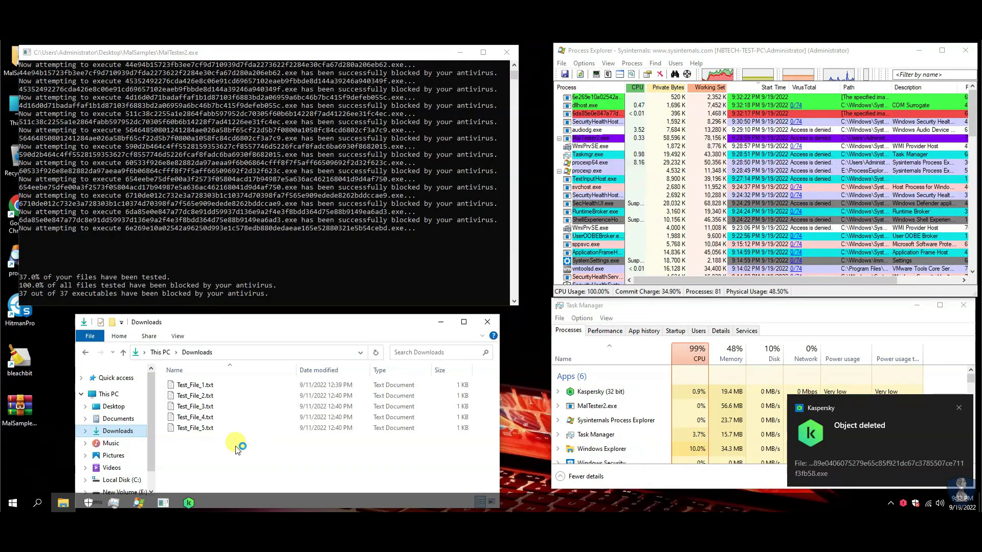
click(691, 355)
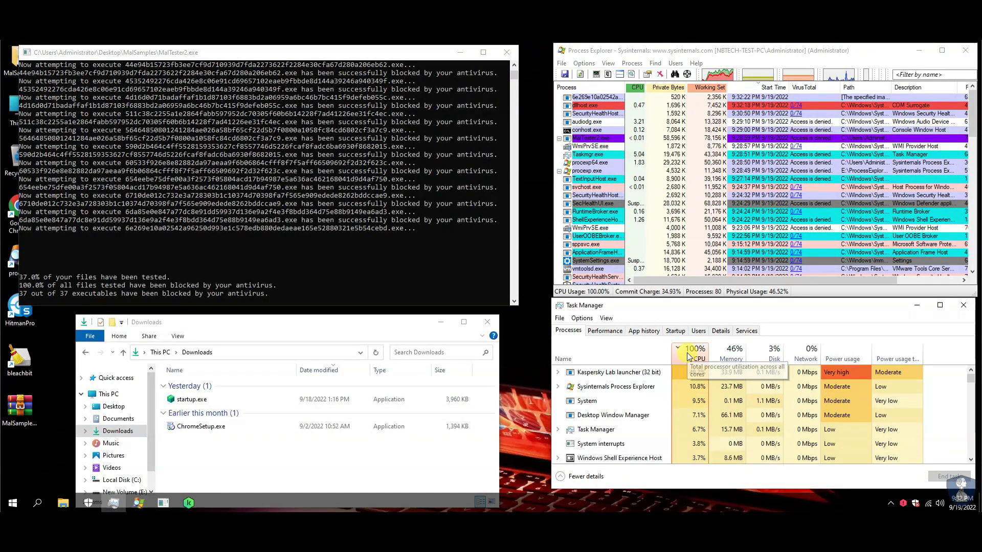
click(559, 373)
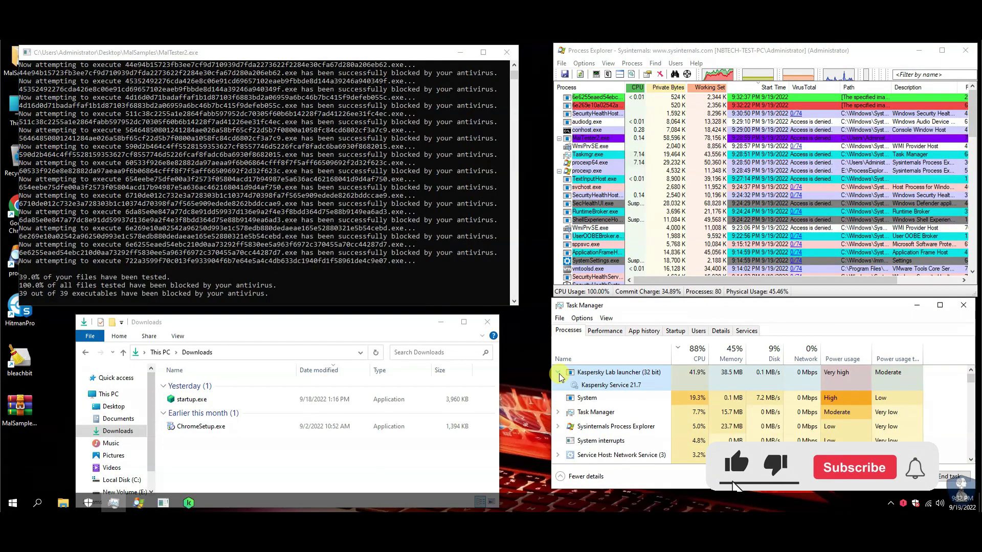
click(559, 374)
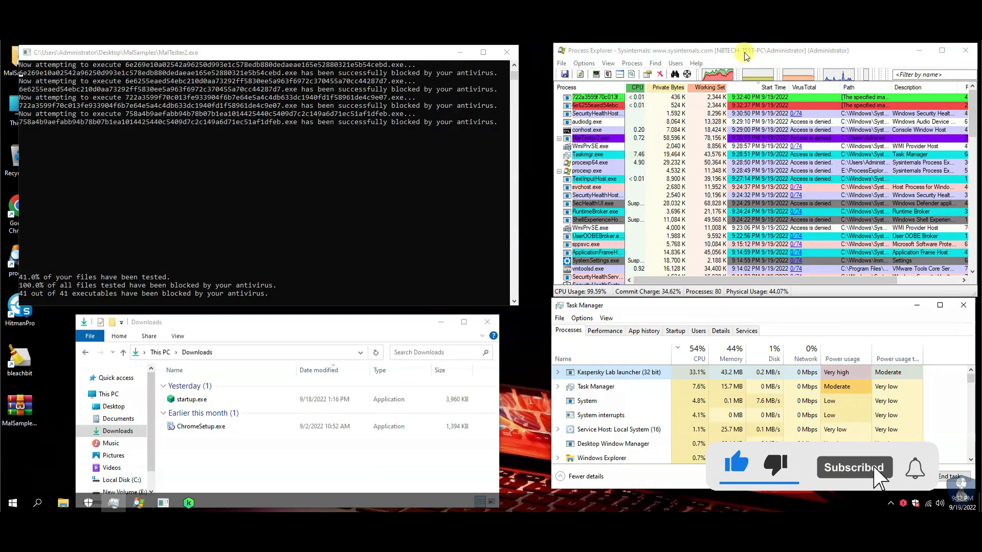
Have Kaspersky try to disinfect the active malware without a computer restart, and check the Documents and Pictures folders.
click(745, 55)
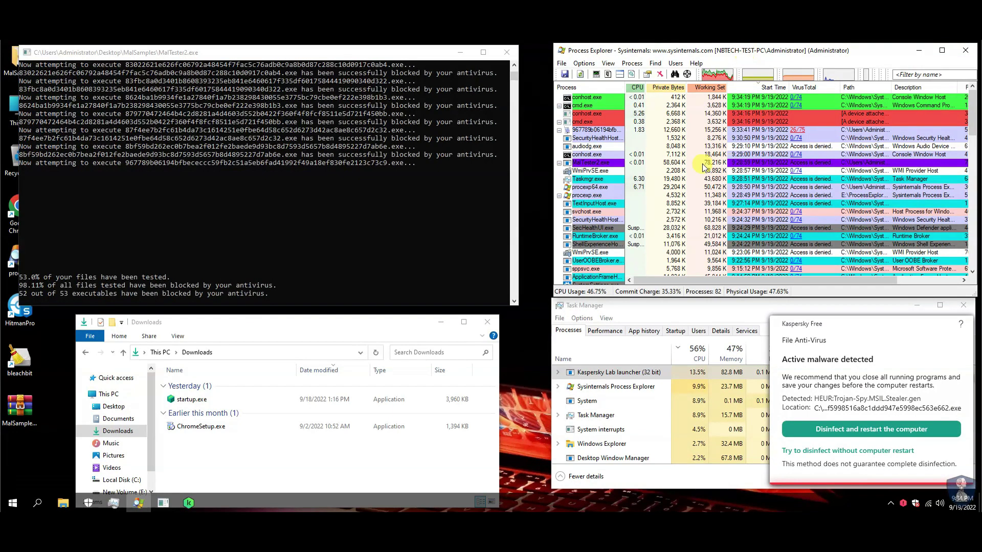
click(883, 455)
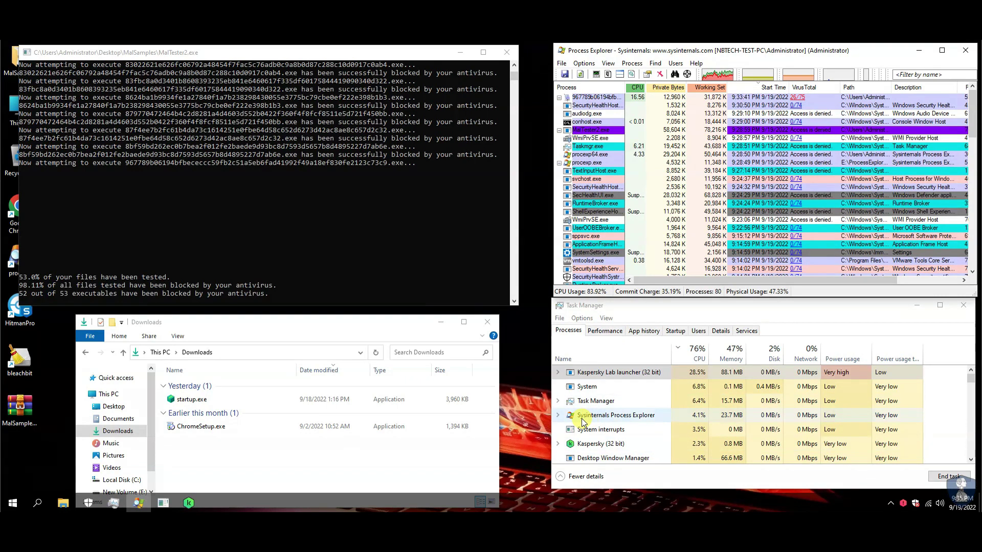
click(117, 419)
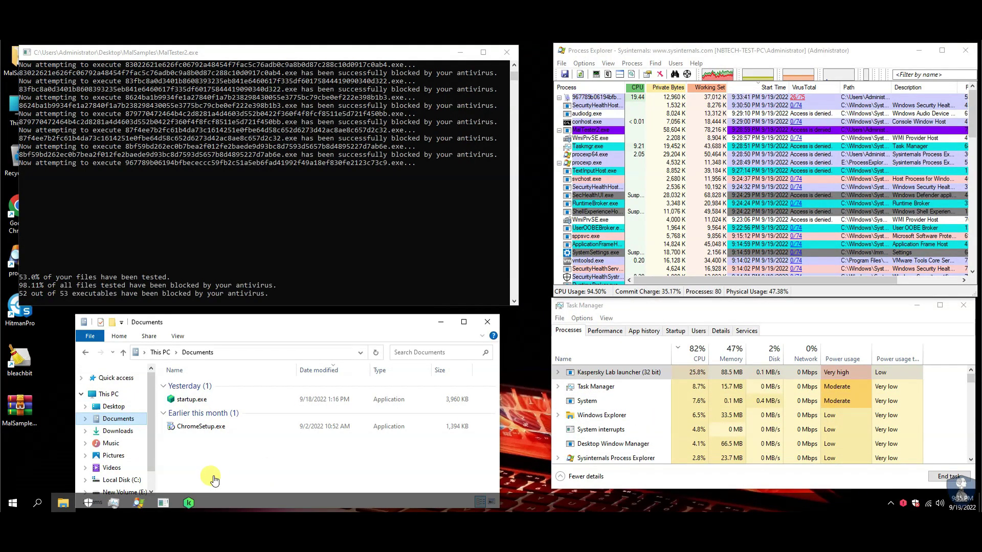
click(112, 456)
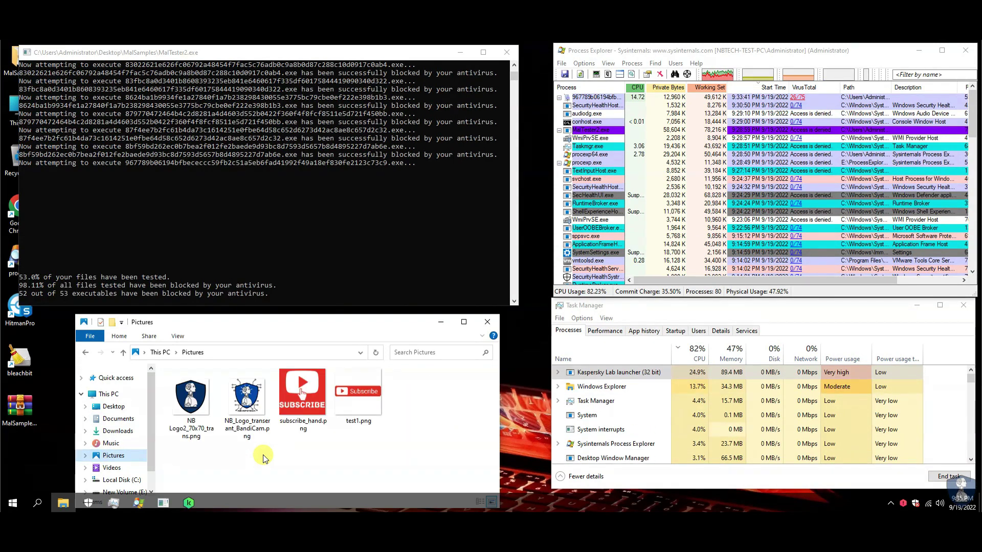
Open the VirusTotal report of the running 967789b06194bf sample from Process Explorer, and move the restored browser window lower on the desktop.
click(796, 97)
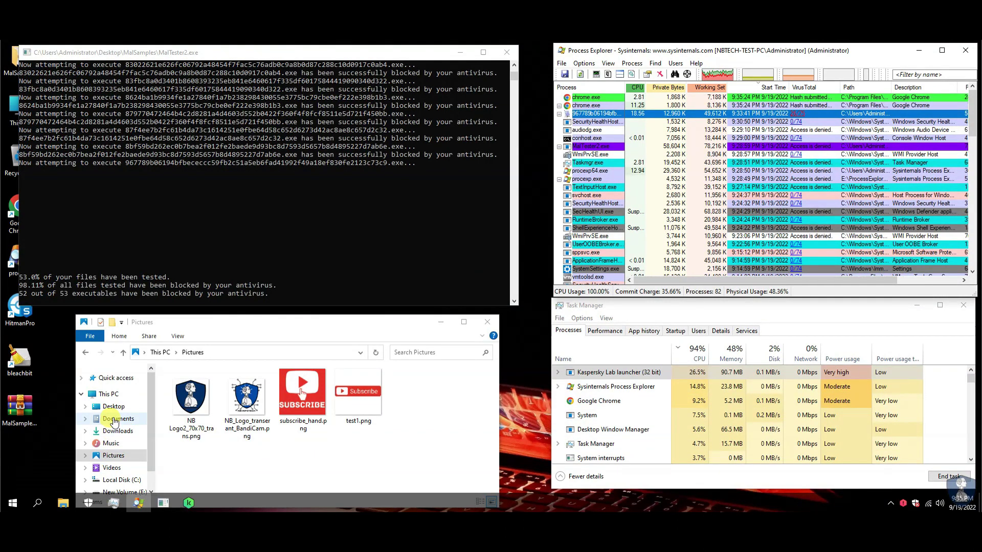
click(292, 470)
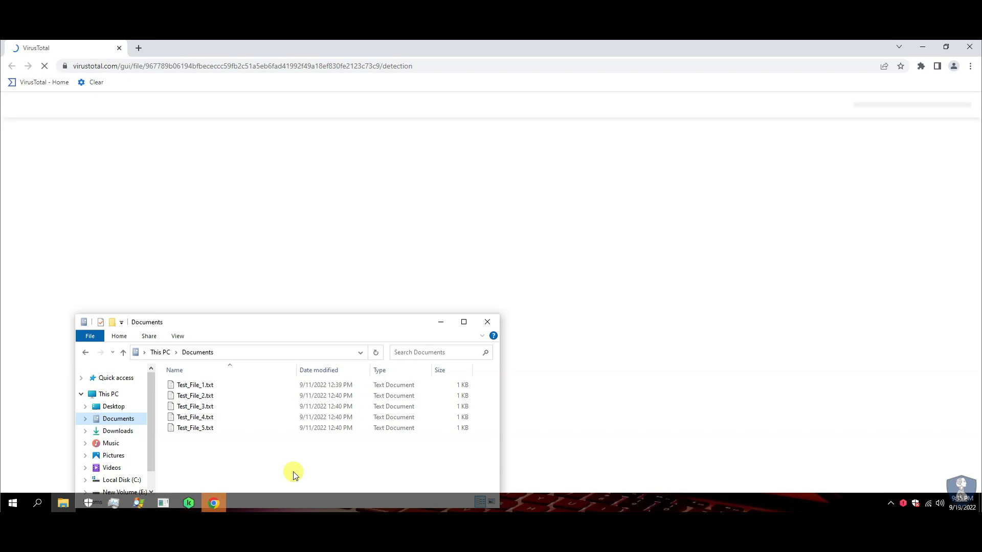
click(946, 47)
drag(230, 51, 232, 261)
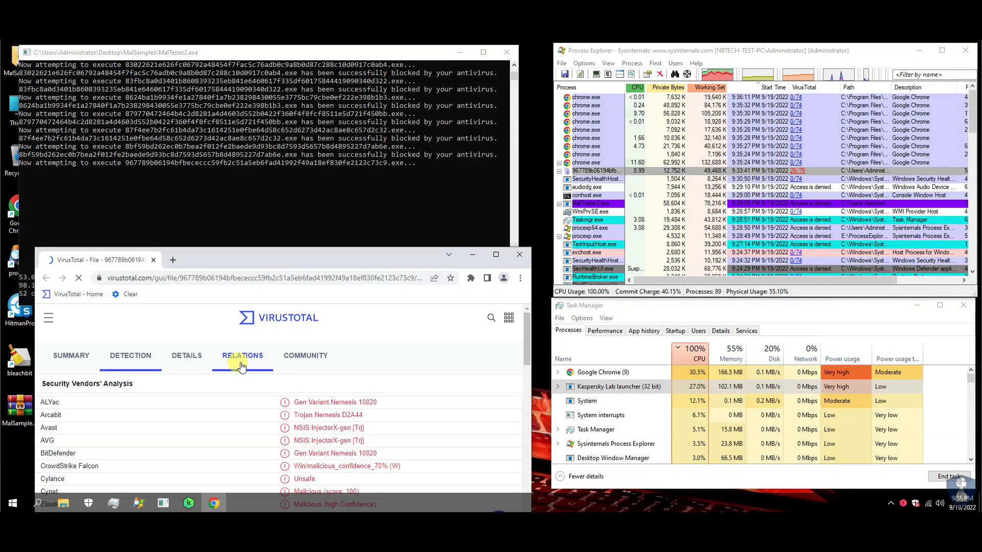
Examine the sample's vendor detections on VirusTotal in a maximized browser window, and close the browser.
click(496, 254)
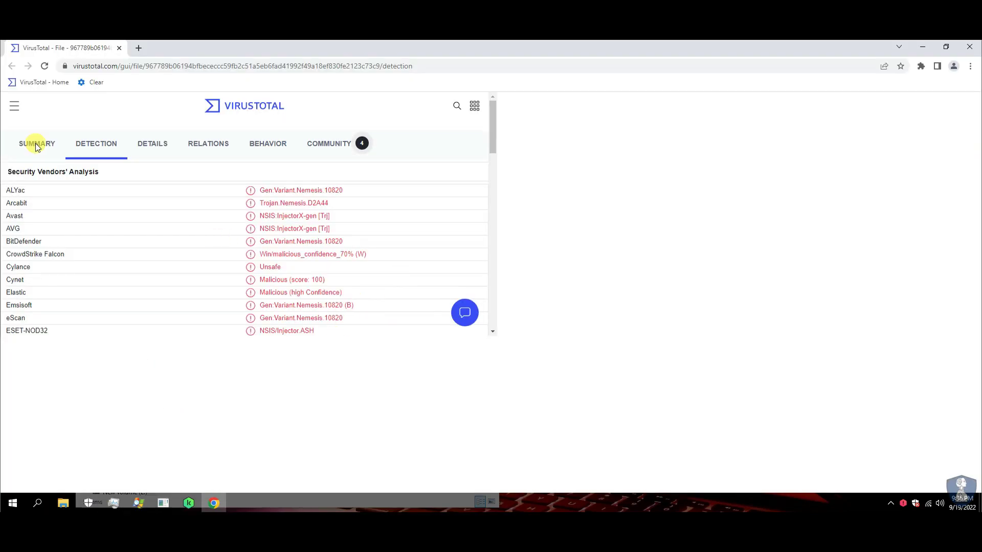
triple_click(432, 153)
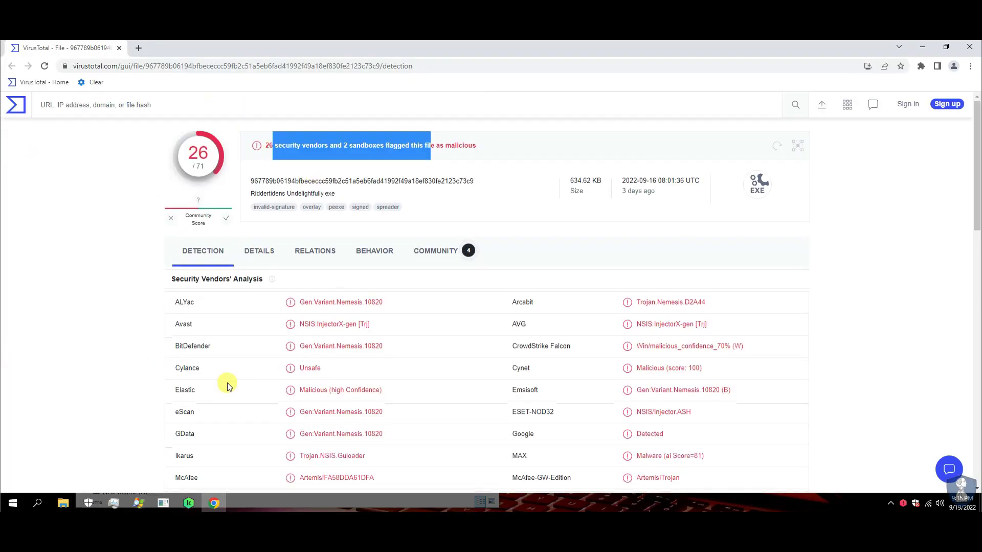
scroll(229, 387, down, 1)
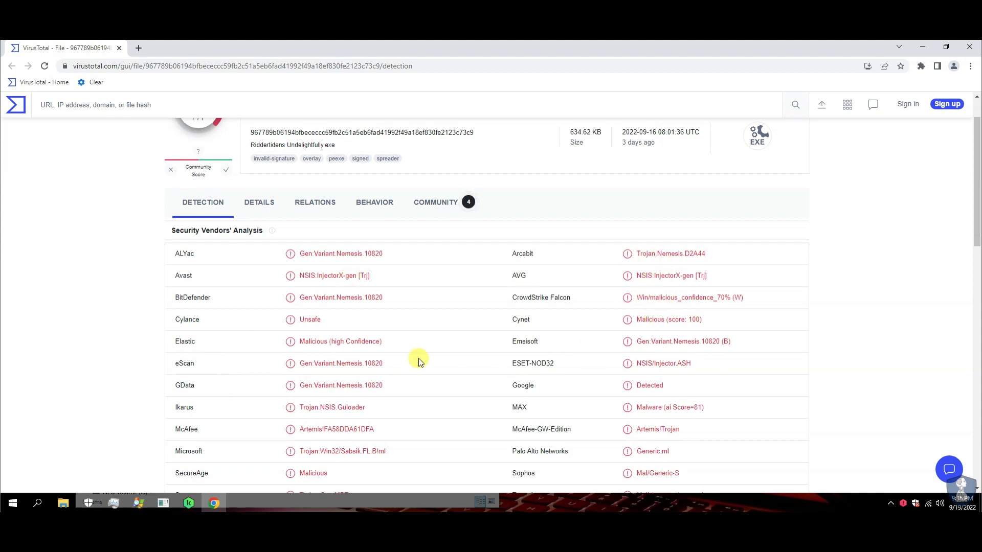
scroll(419, 362, down, 3)
click(964, 53)
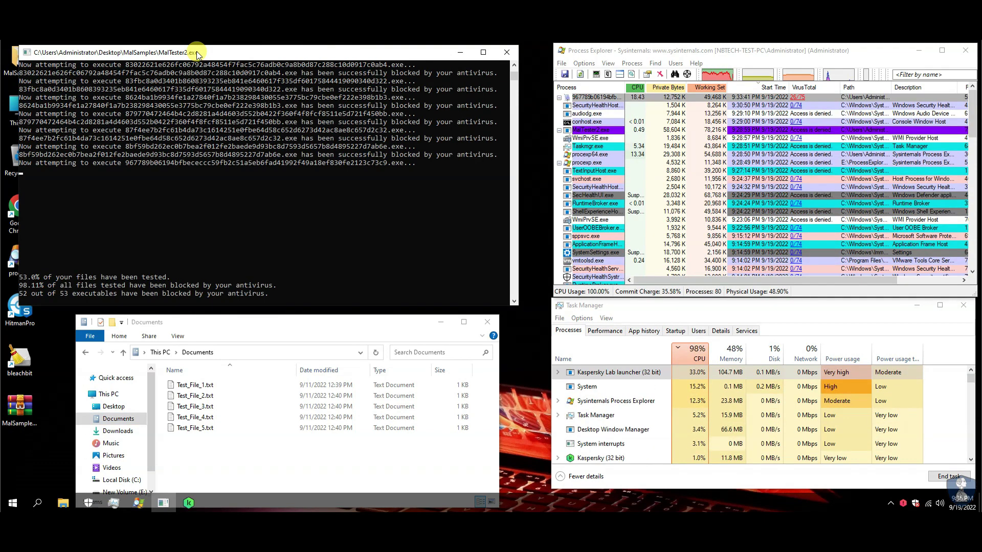
Review MalTester2's final detection rate, blocked executable count and log of tested samples, and close the console.
click(638, 55)
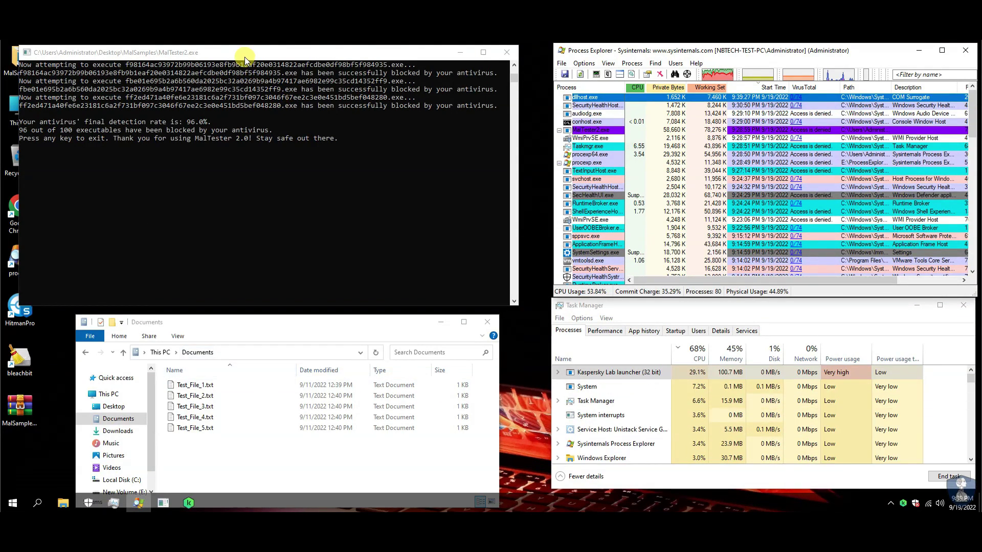
click(330, 269)
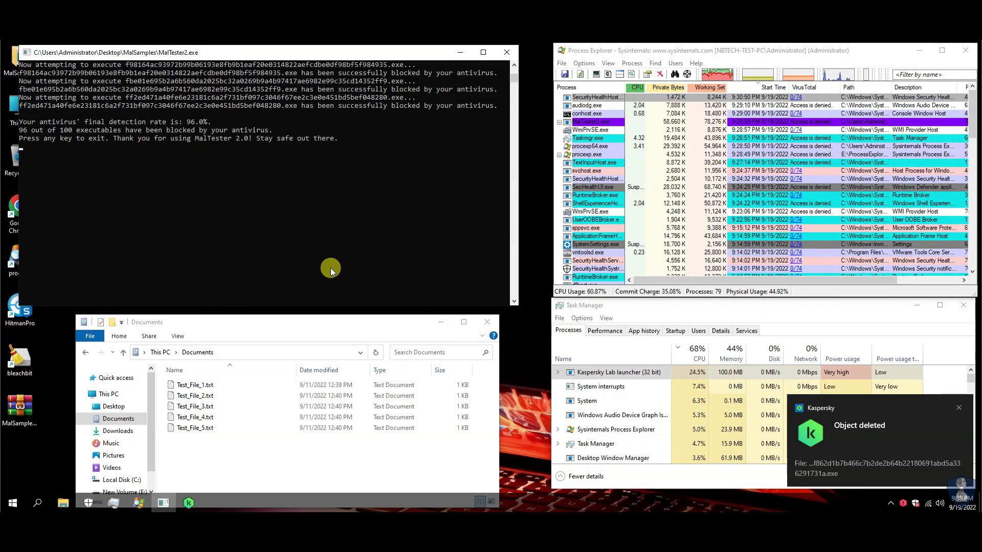
drag(20, 123, 208, 125)
drag(21, 133, 133, 134)
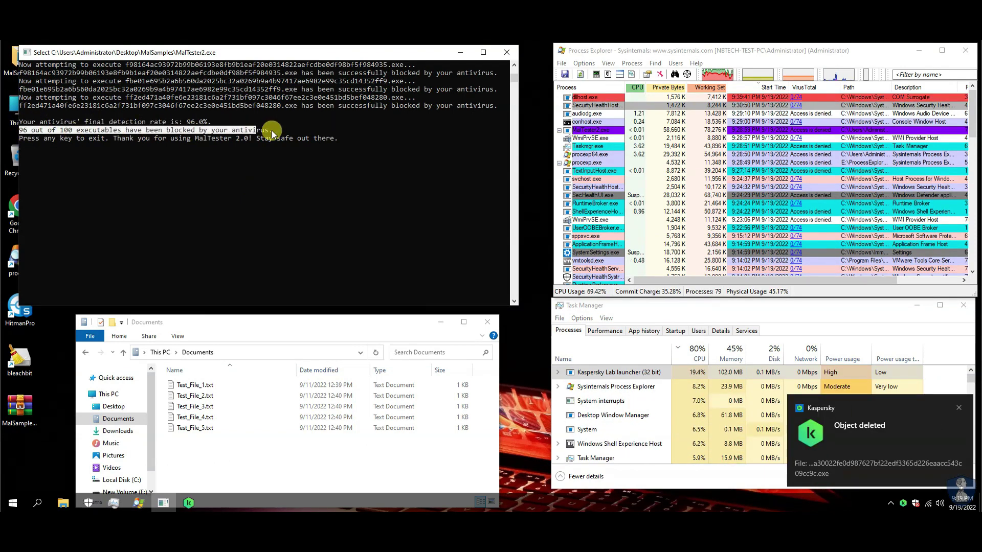
scroll(254, 161, up, 20)
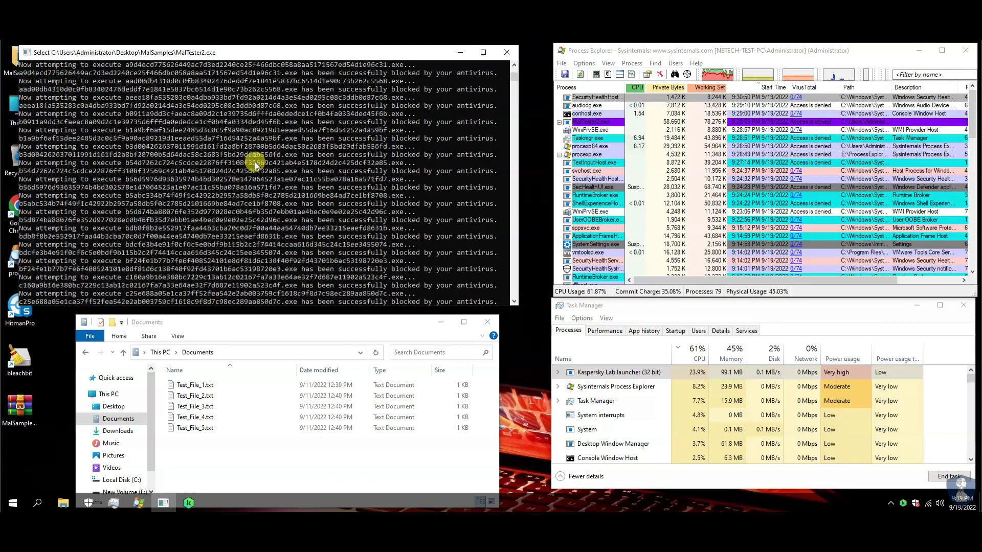
scroll(362, 149, up, 15)
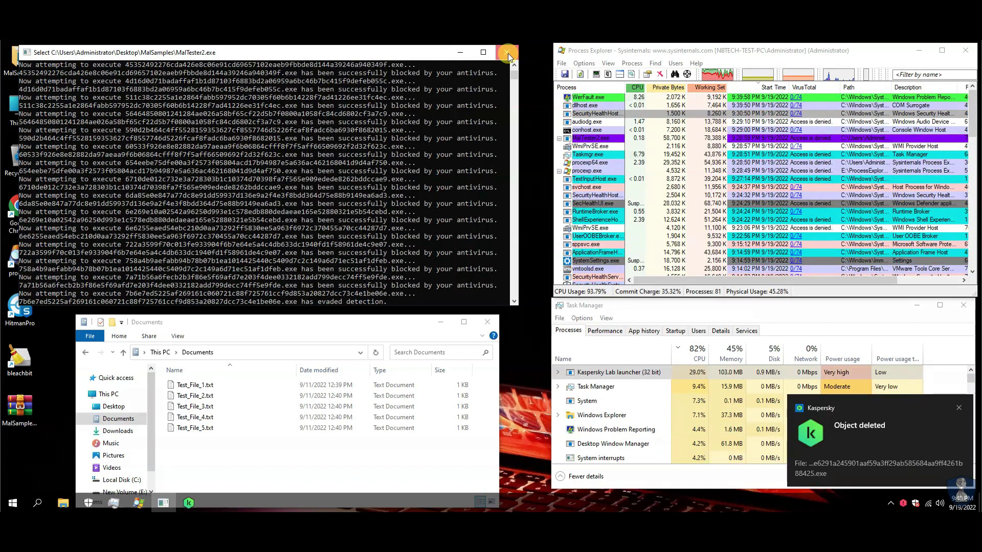
click(508, 53)
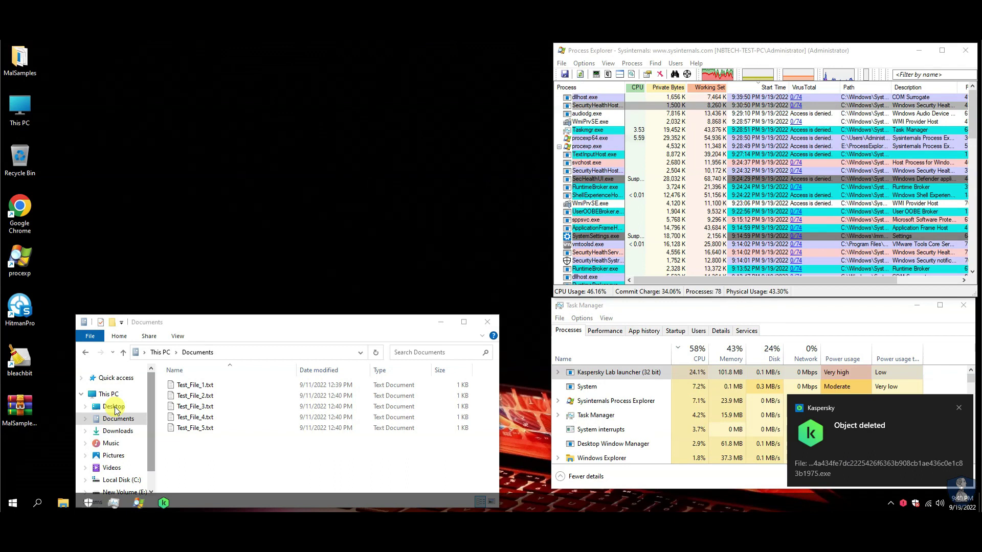
Open the MalSamples folder from the Desktop in File Explorer, and move its window higher on the desktop.
scroll(115, 411, down, 1)
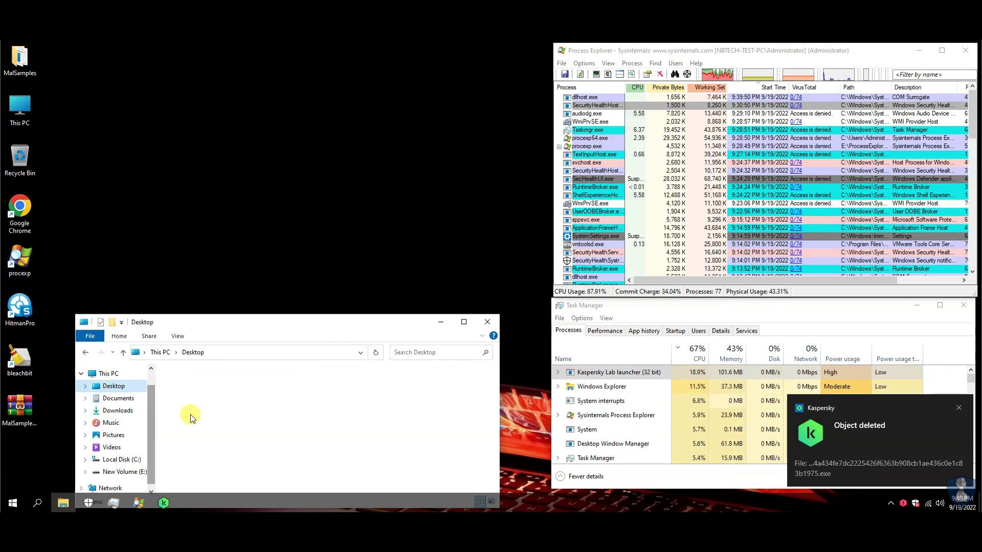
double_click(189, 384)
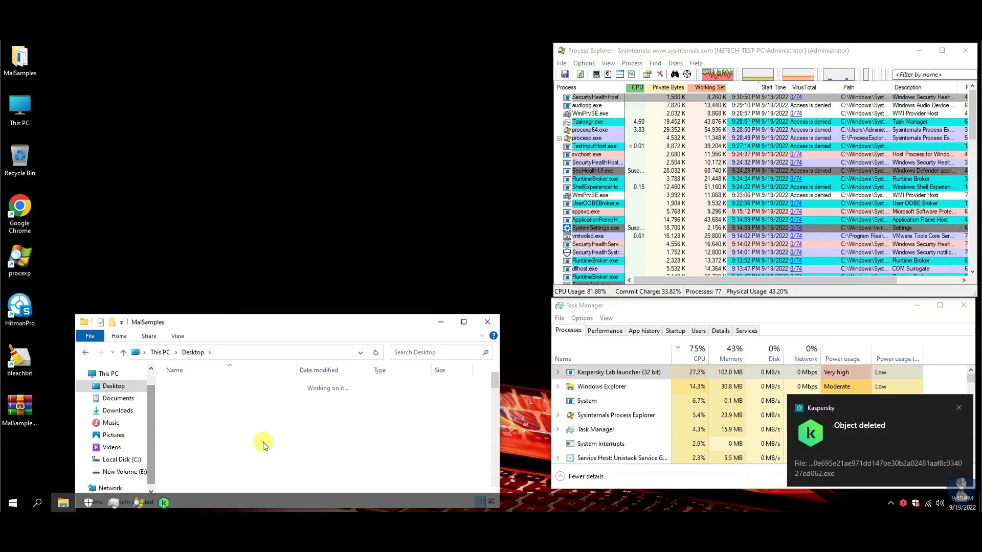
drag(236, 324, 229, 261)
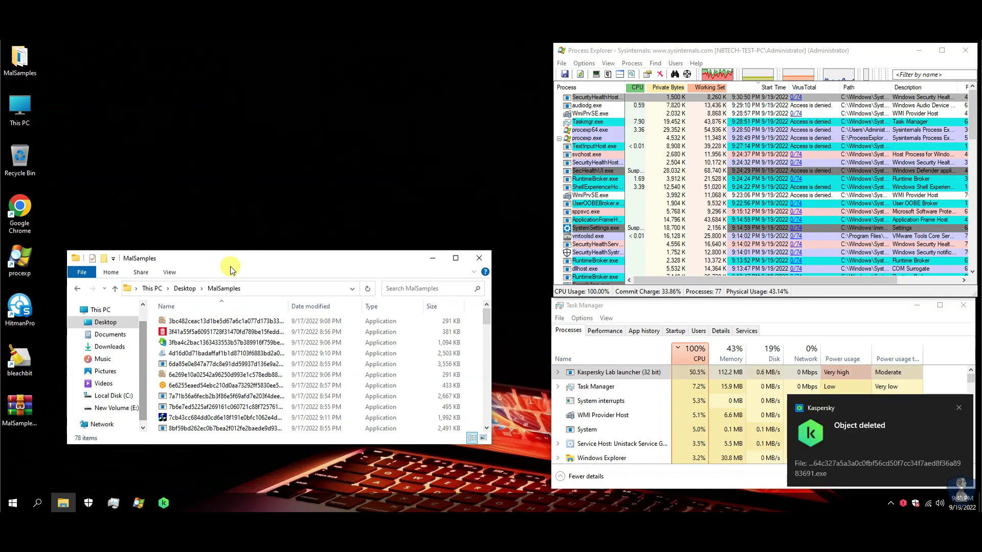
Select the running tctca.exe process in Process Explorer and widen the Path column to show its full file location.
click(793, 319)
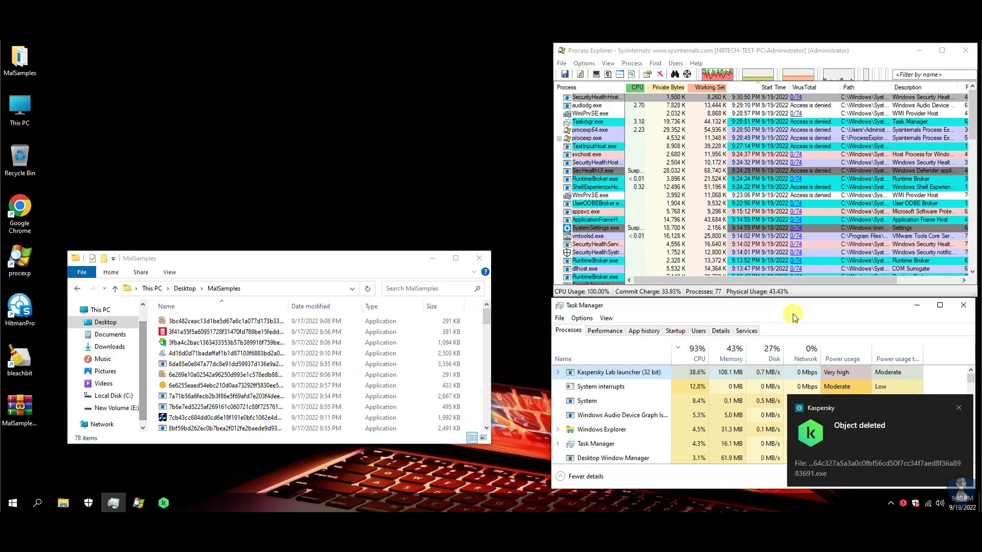
click(596, 114)
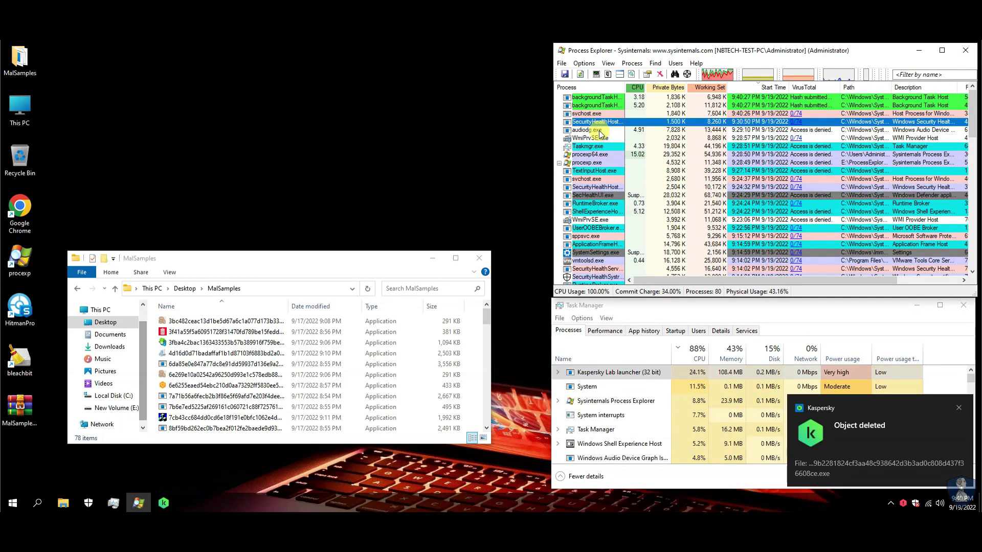
click(594, 123)
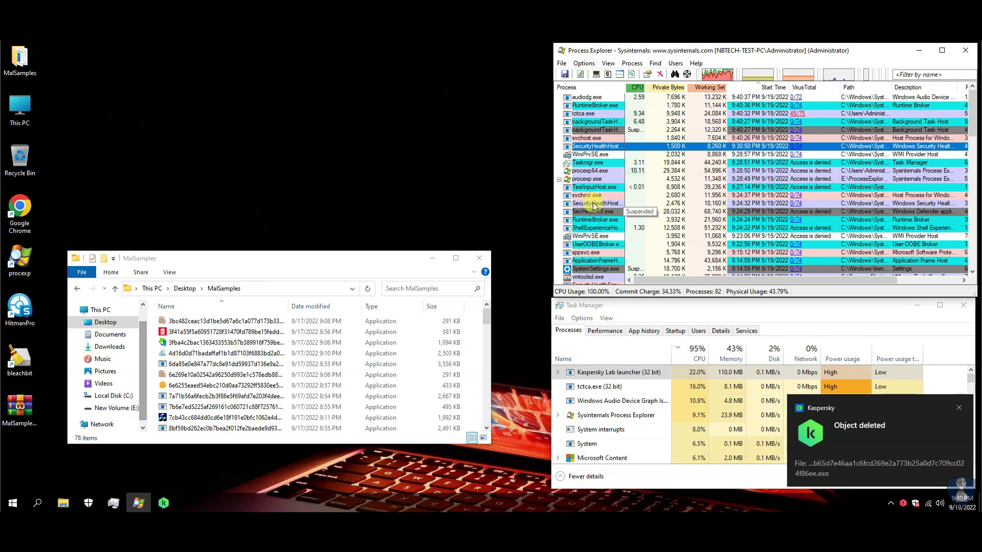
click(765, 113)
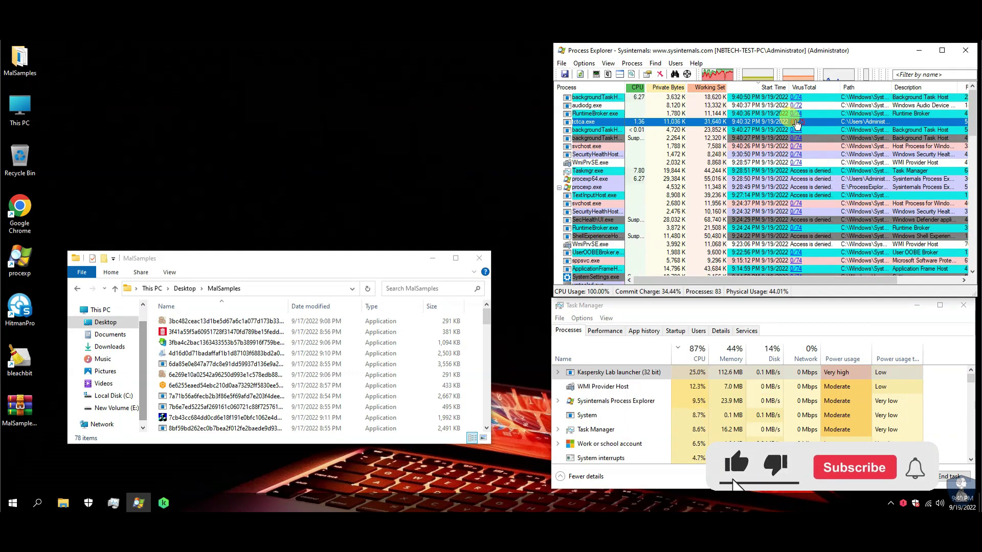
drag(757, 278, 841, 279)
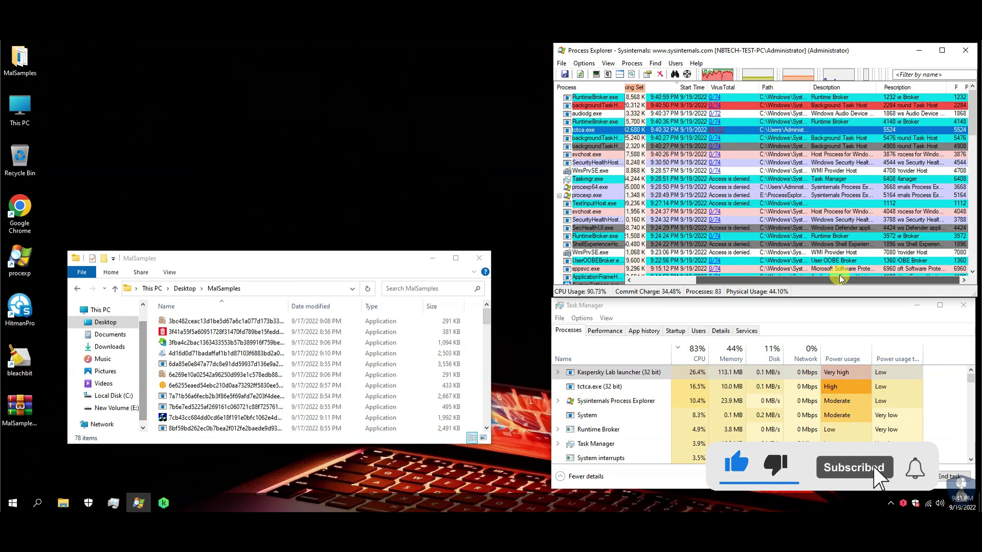
drag(810, 87, 926, 87)
drag(818, 280, 656, 282)
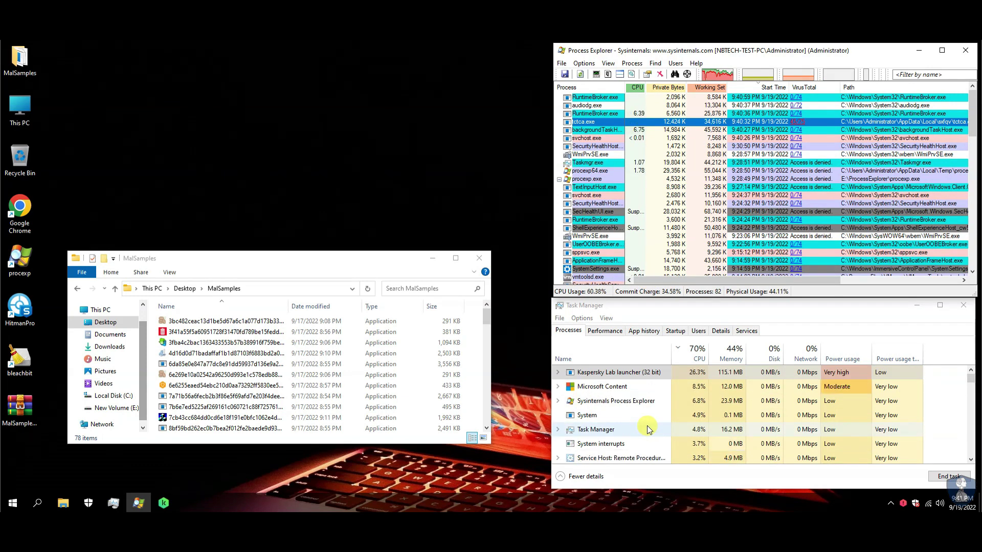
Make the MalSamples folder window taller to show more of the remaining sample files.
drag(339, 444, 336, 487)
scroll(298, 396, down, 1)
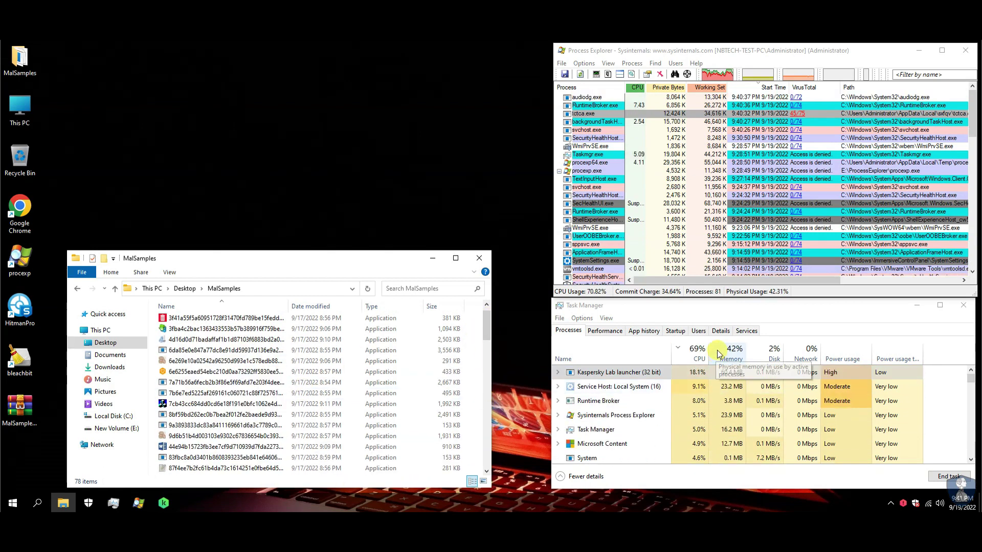
Open the VirusTotal report of tctca.exe from Process Explorer, and move the restored browser window higher on the desktop.
click(593, 113)
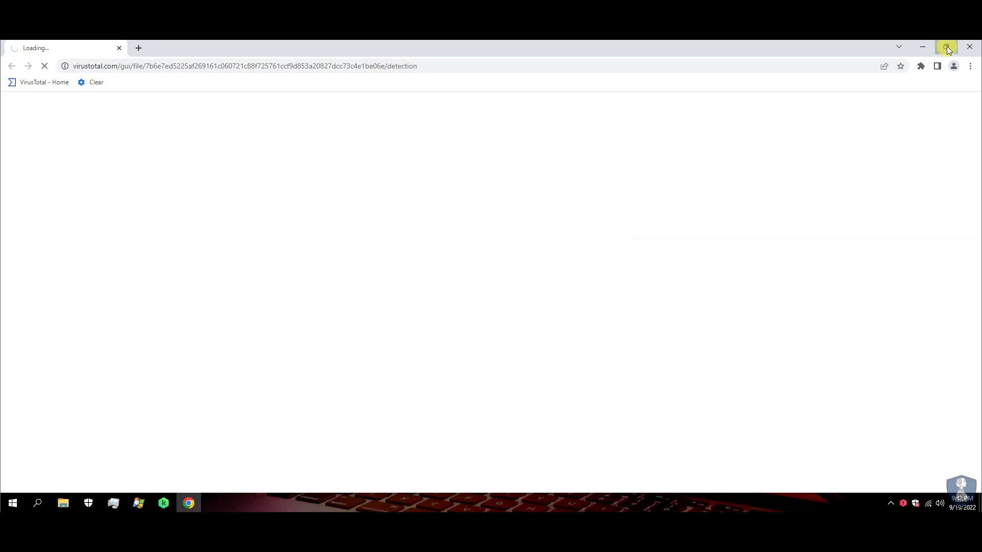
click(947, 47)
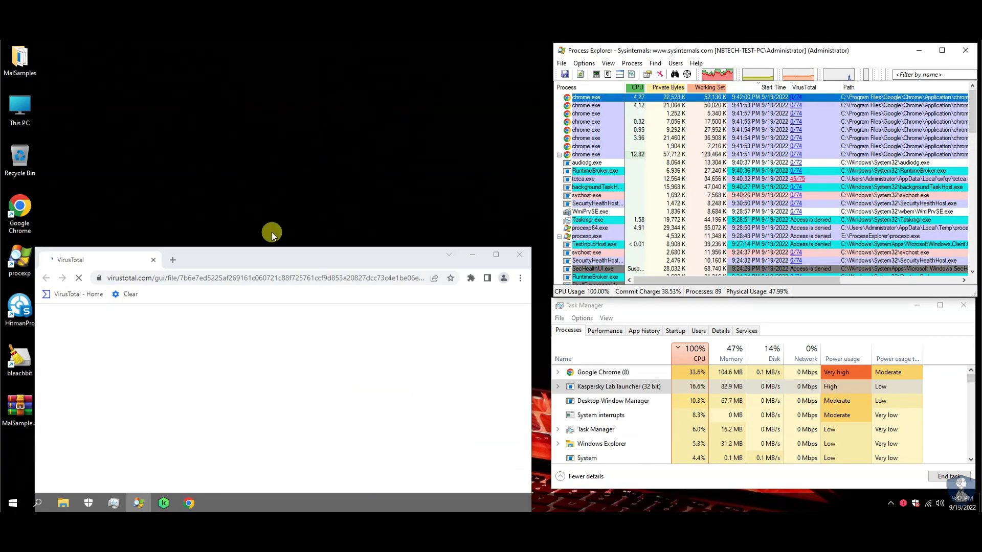
drag(247, 259, 250, 61)
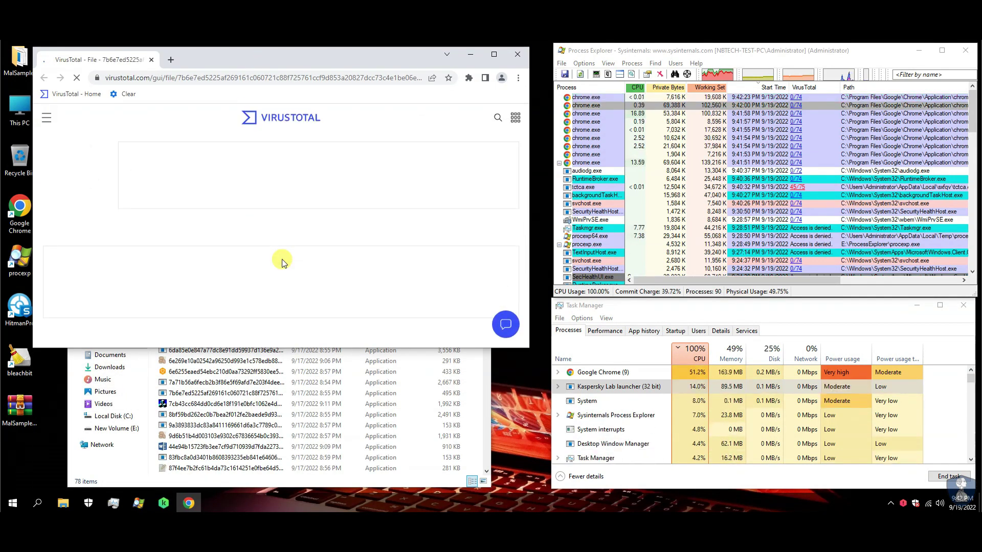
drag(39, 202, 60, 202)
Examine the vendor detections for tctca.exe on VirusTotal in a maximized browser window, and close the browser.
click(494, 56)
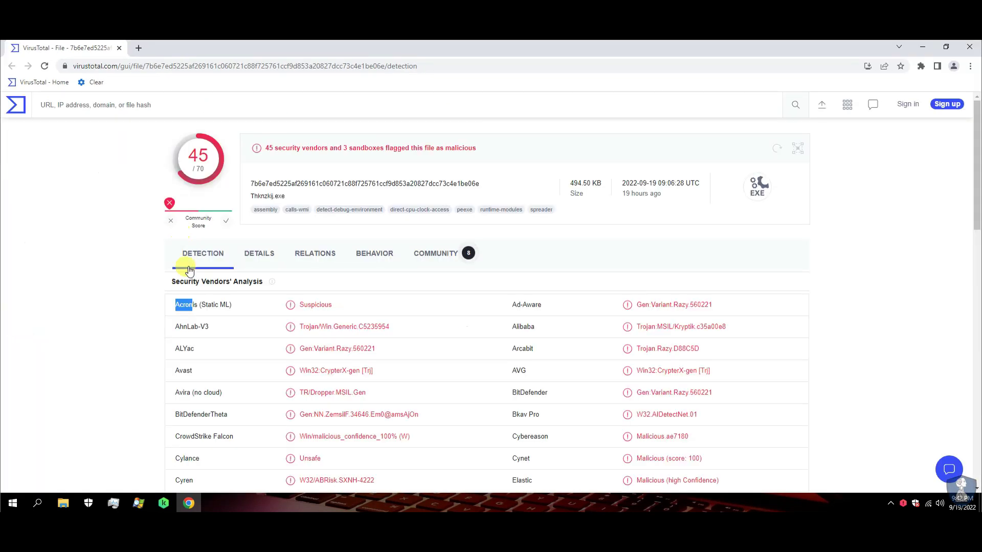
scroll(127, 353, down, 7)
scroll(126, 354, down, 4)
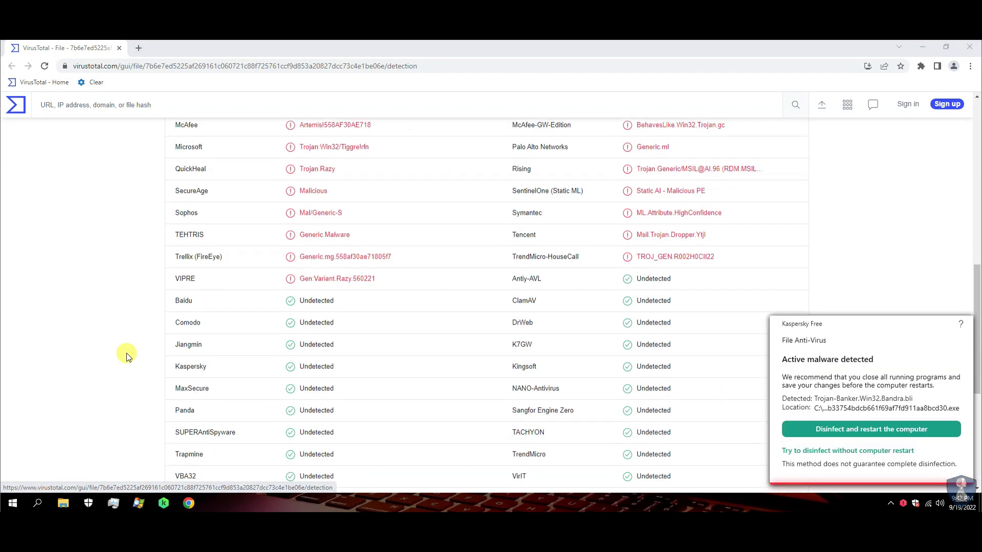
triple_click(173, 281)
scroll(356, 346, up, 11)
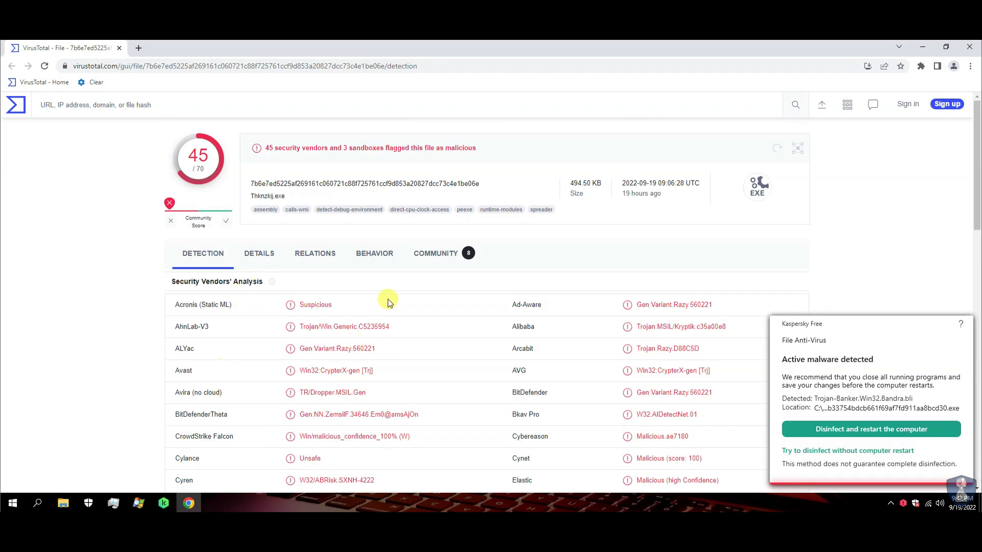
click(964, 50)
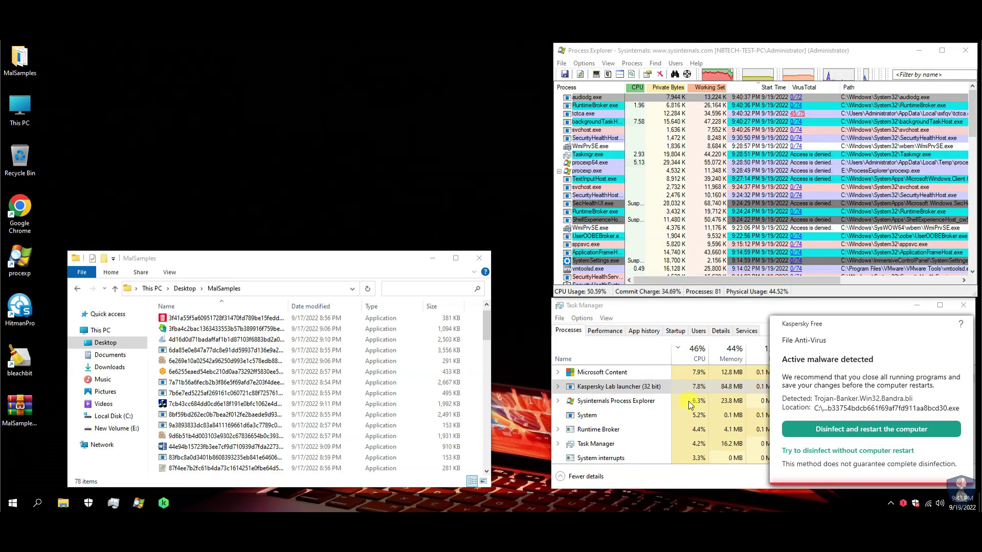
Close the monitoring windows and have Kaspersky disinfect the active malware and restart the computer.
click(965, 50)
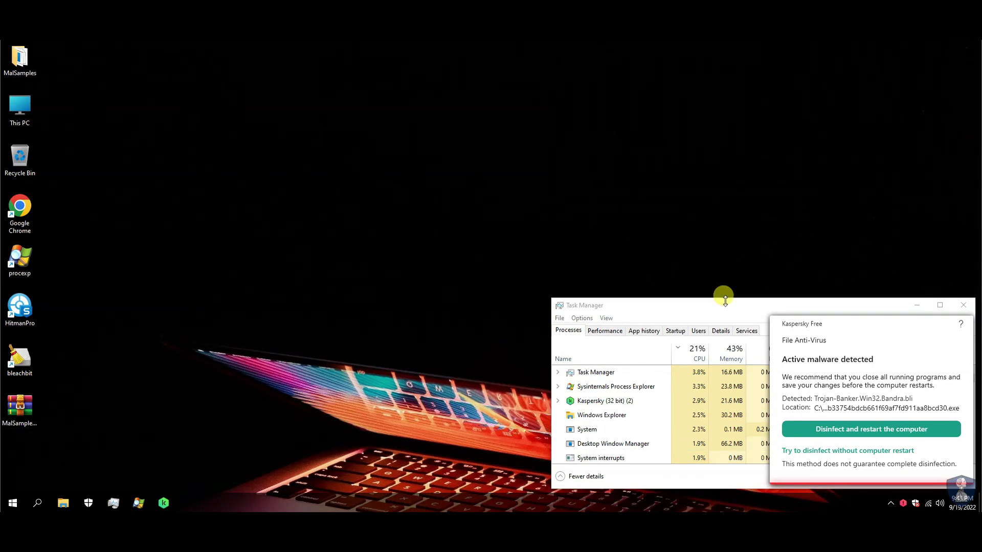
click(963, 305)
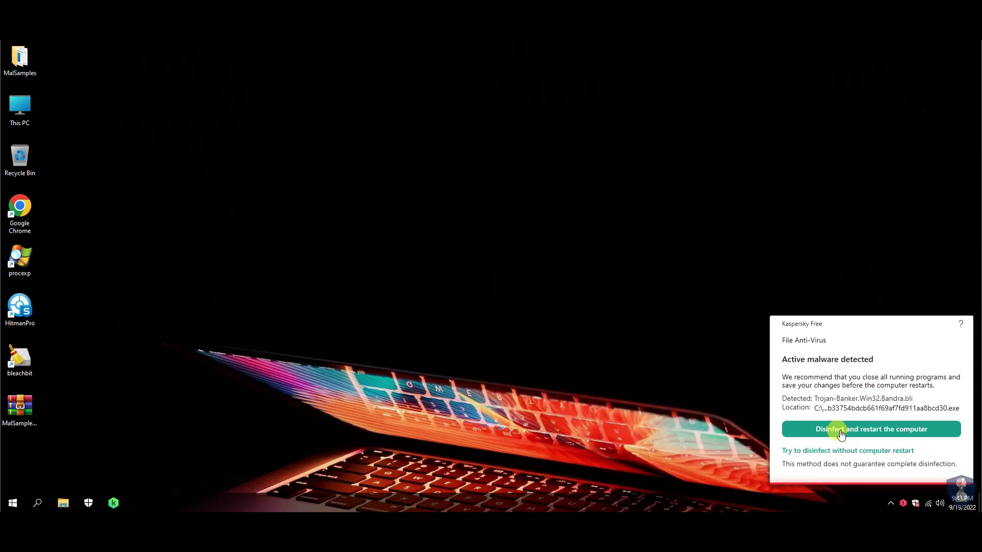
click(841, 434)
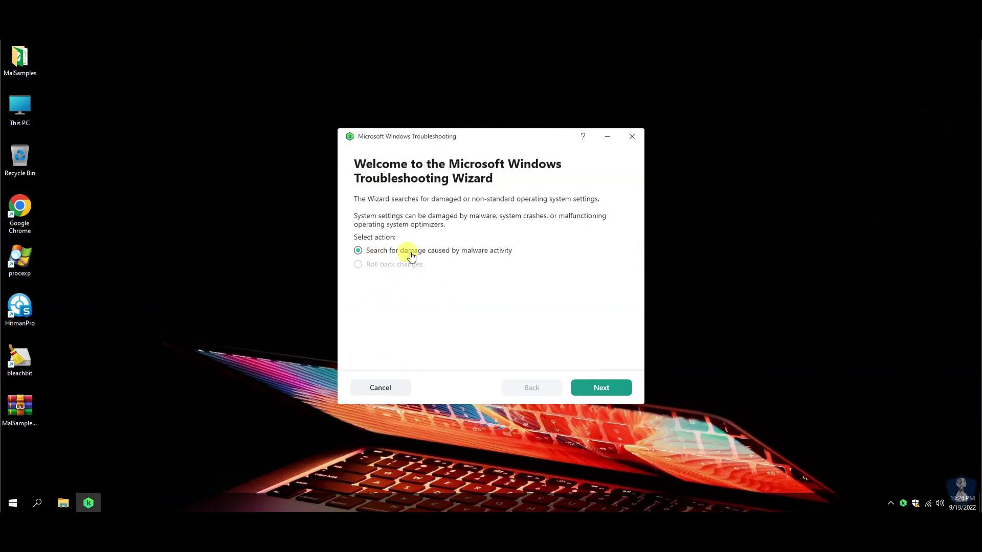
Start the Microsoft Windows Troubleshooting Wizard's search for damage caused by malware activity.
click(589, 386)
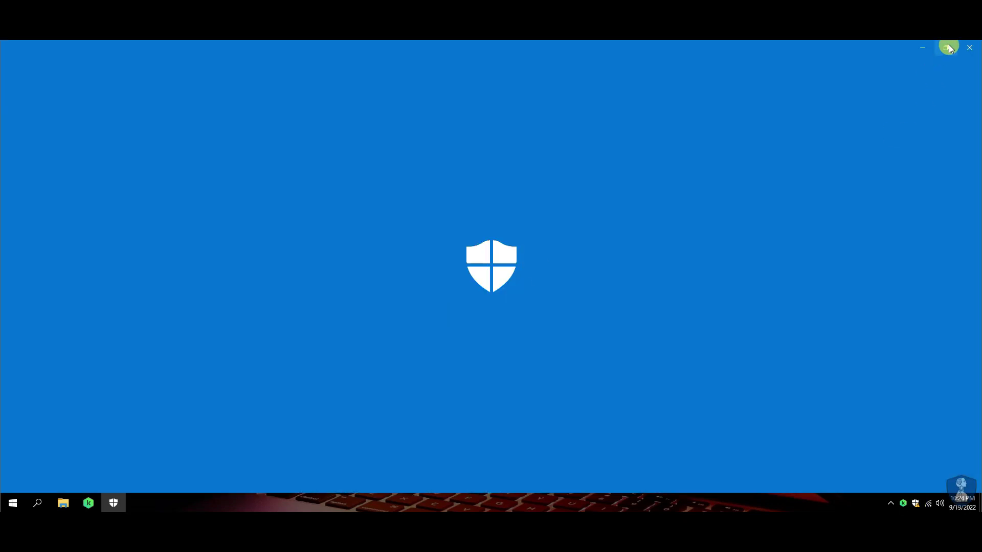
Turn off Microsoft Defender's real-time protection in the restored Windows Security window, minimize it and refresh the desktop.
click(945, 47)
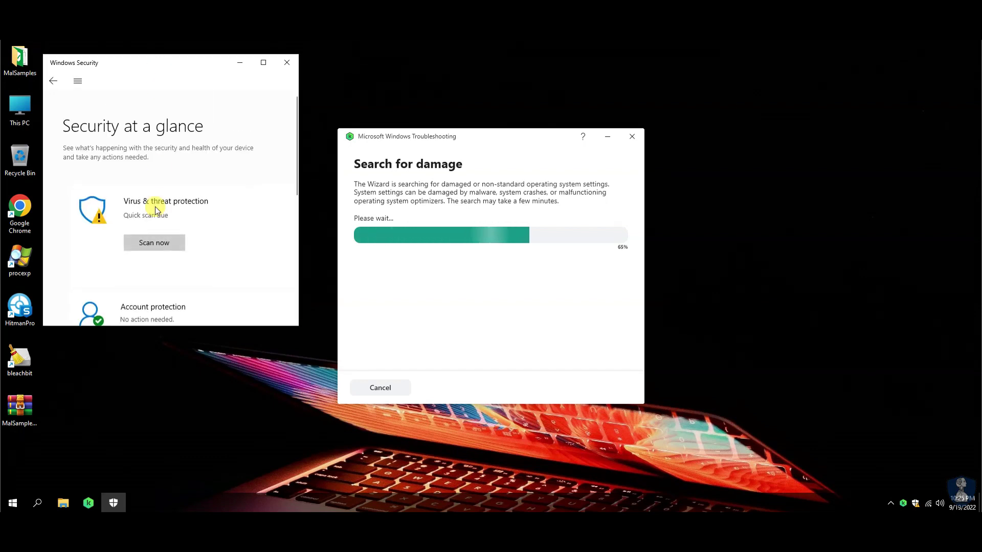
click(156, 210)
scroll(90, 271, down, 1)
click(90, 302)
click(72, 233)
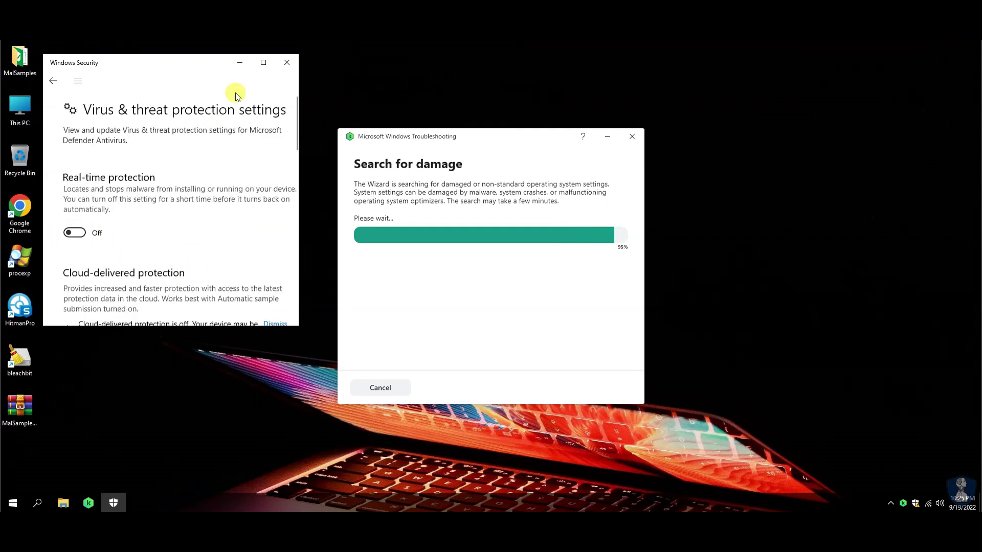
click(241, 64)
right_click(160, 94)
click(179, 137)
Fix the selected system damage with the troubleshooting wizard, finish it and reboot the computer.
scroll(476, 296, down, 1)
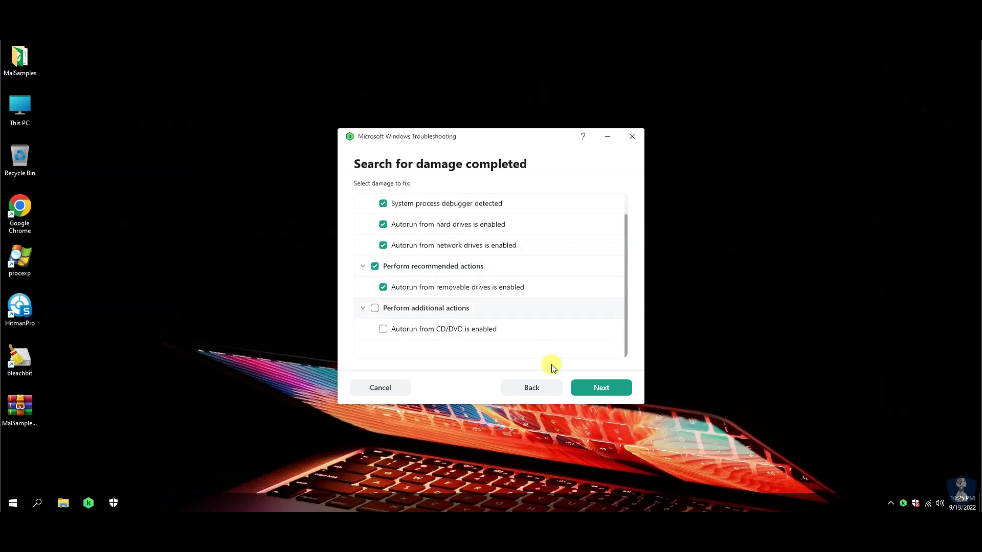
click(599, 390)
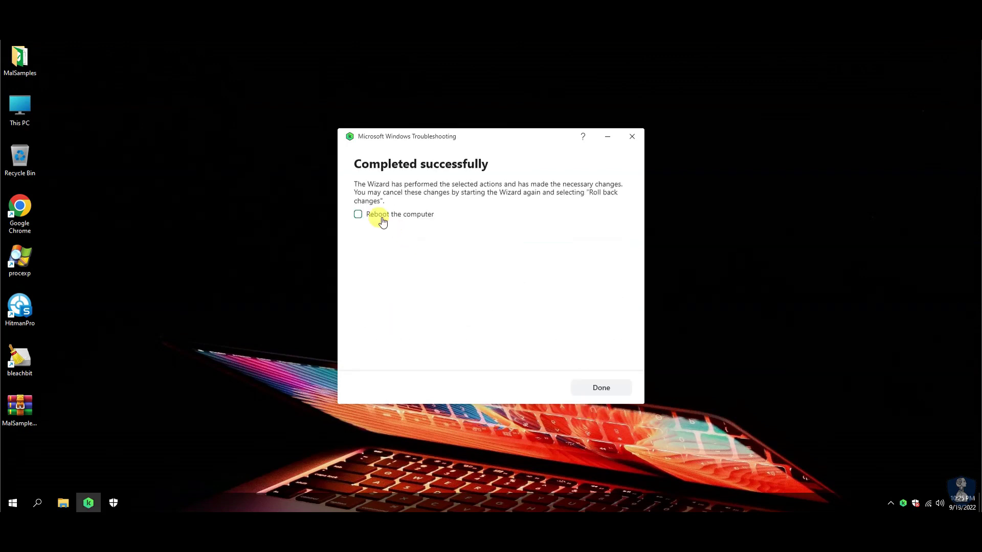
click(614, 389)
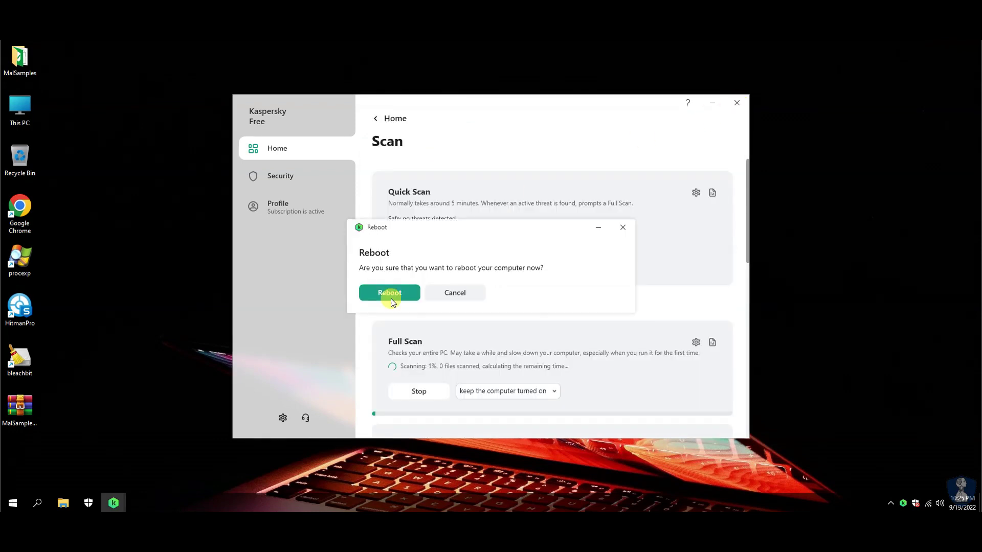
click(367, 295)
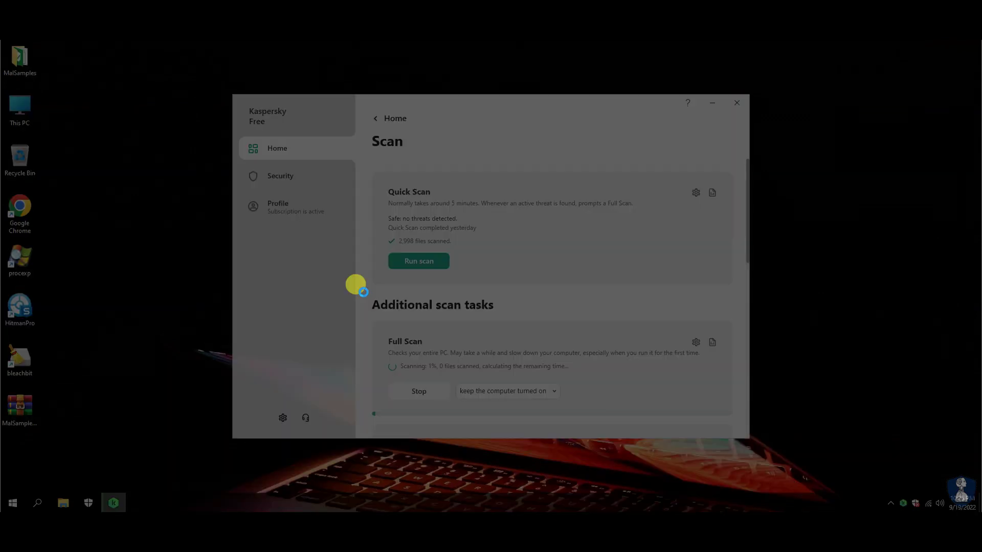
click(518, 315)
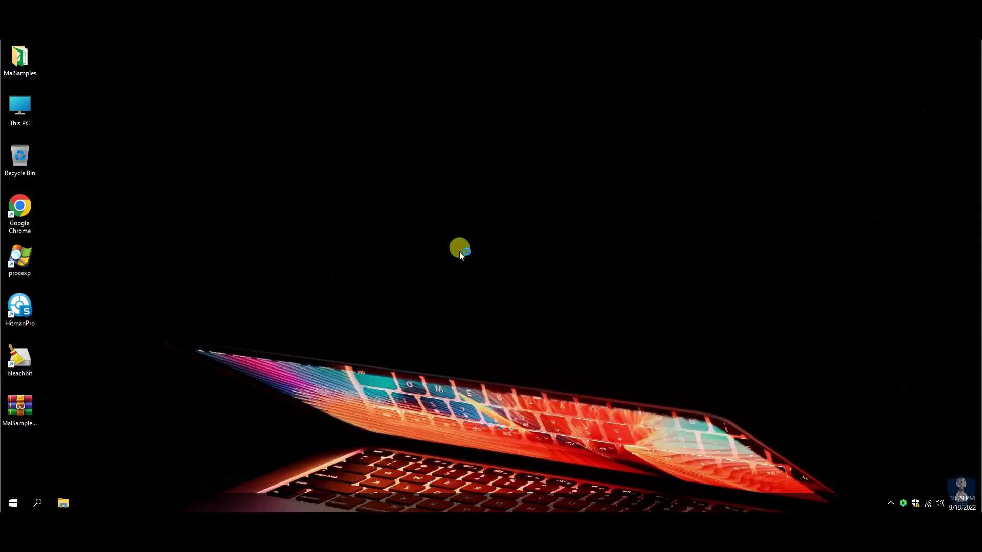
Open the Kaspersky Free main window and postpone the My Kaspersky sign-in reminder.
right_click(904, 505)
click(353, 353)
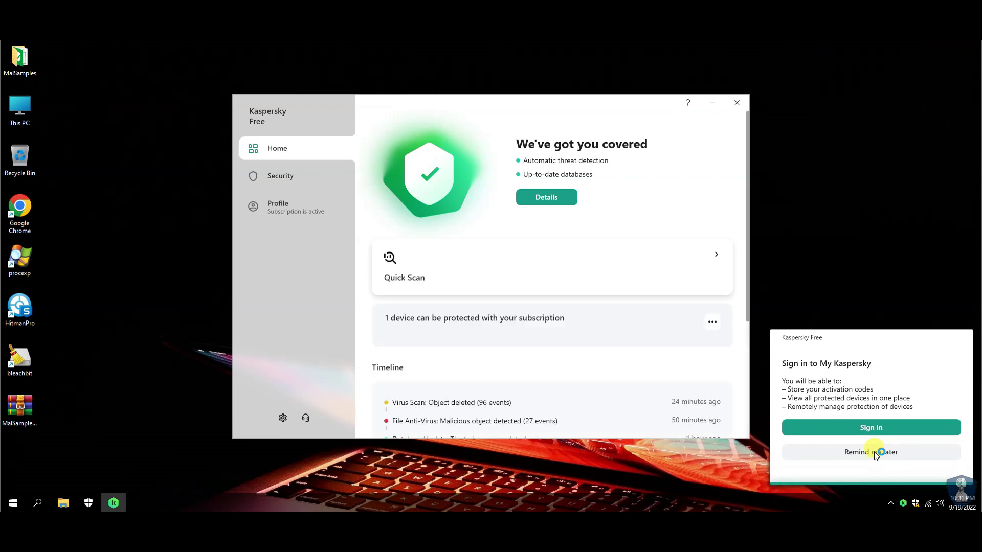
click(831, 449)
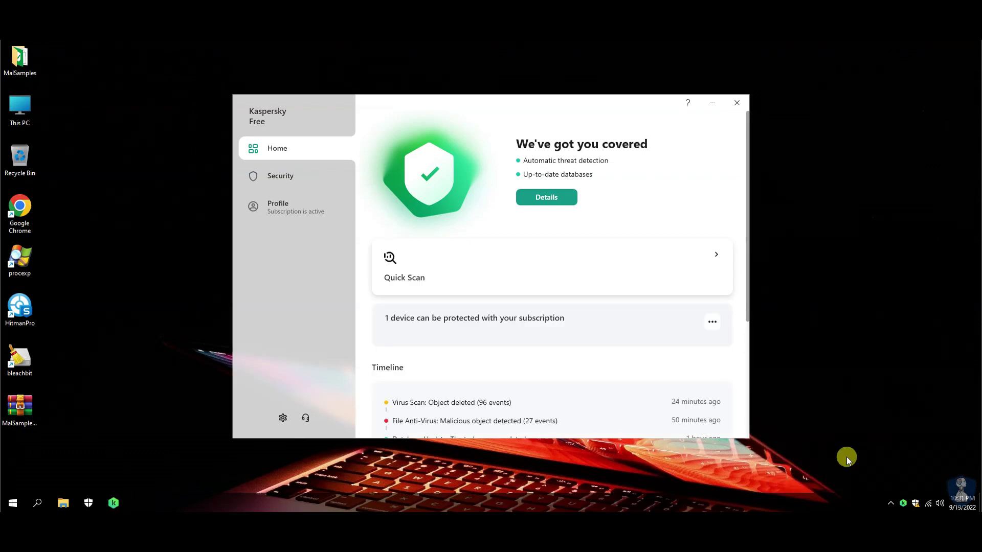
Open Task Manager and arrange it beside the Kaspersky Free window without overlap.
right_click(539, 502)
click(476, 146)
drag(458, 103, 292, 100)
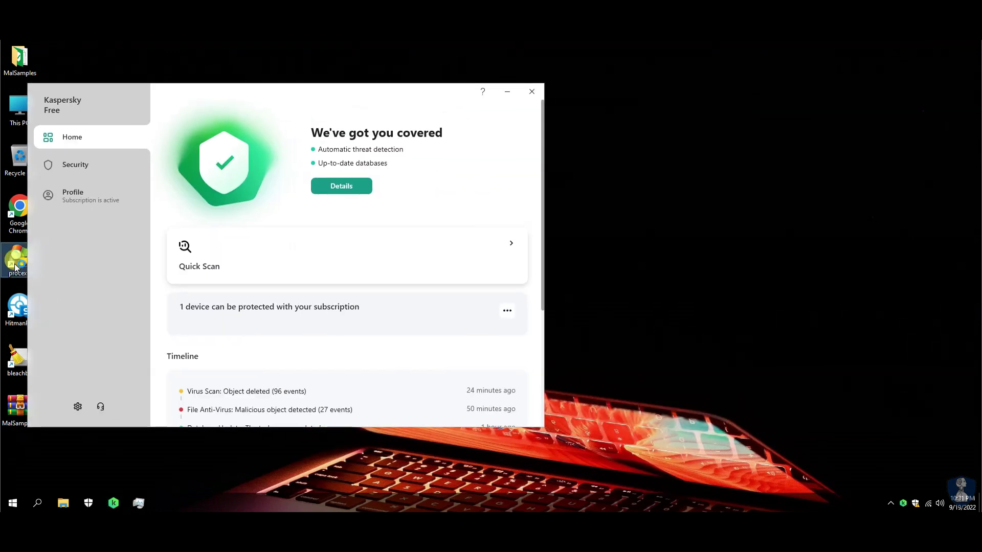
drag(282, 348, 297, 347)
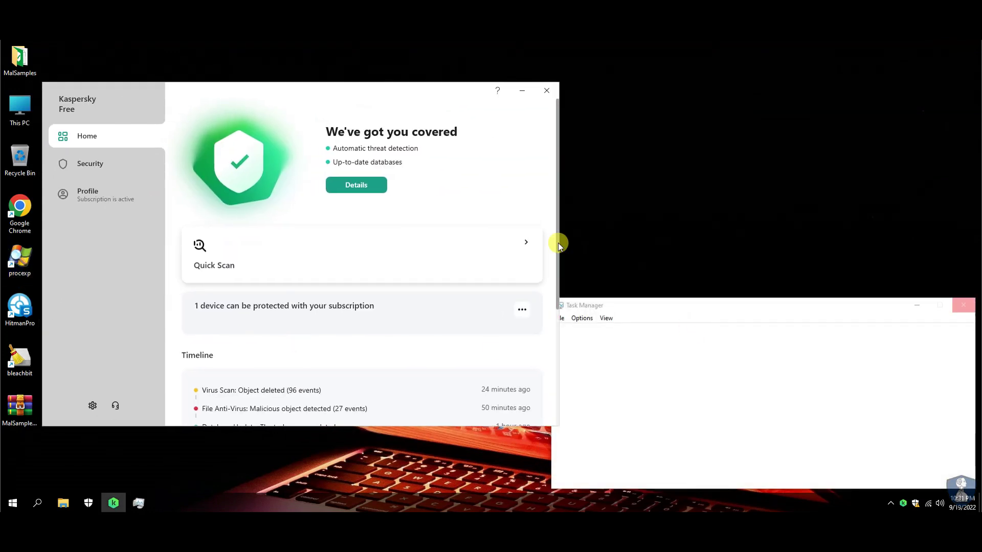
drag(366, 93, 350, 89)
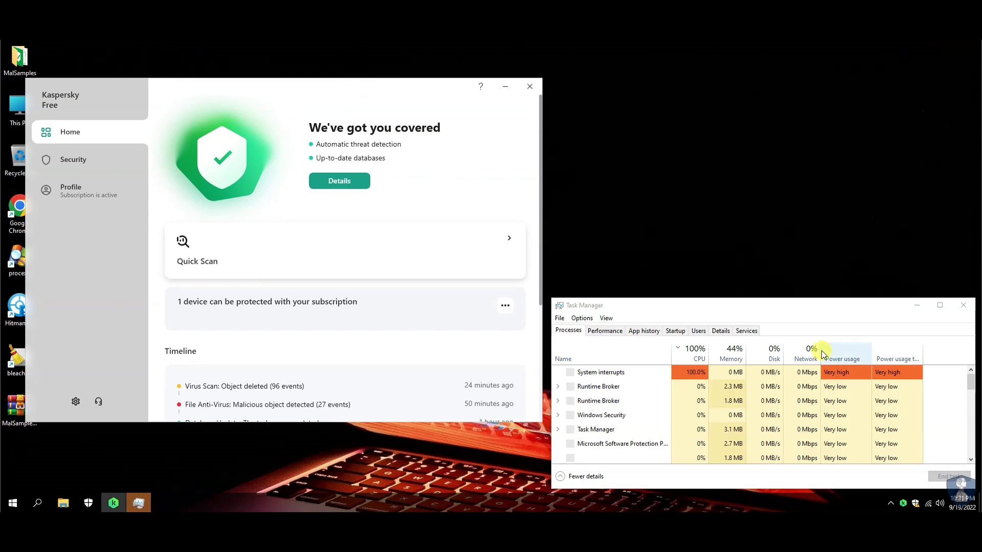
drag(552, 347, 568, 349)
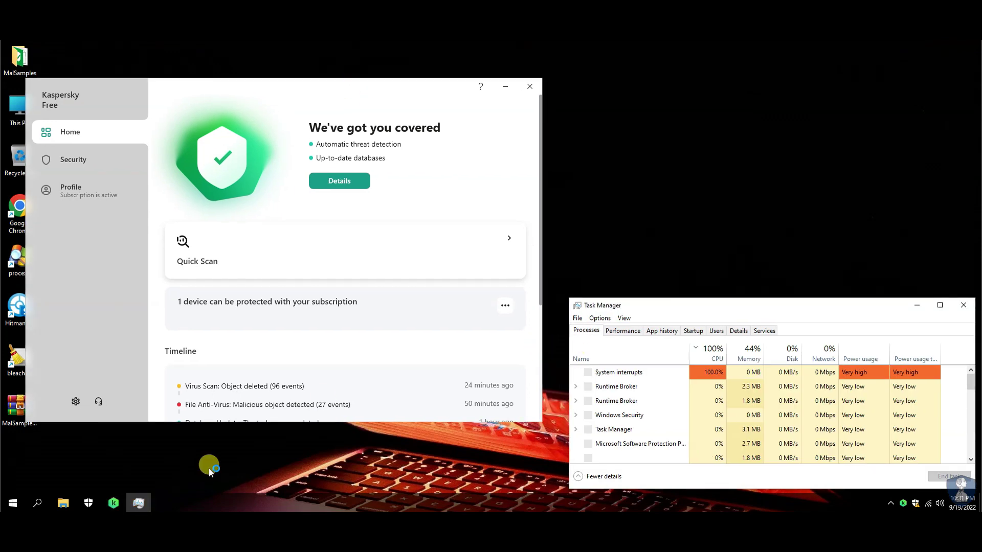
Check the status of the protection components in Kaspersky's Security section, and minimize the window.
click(104, 333)
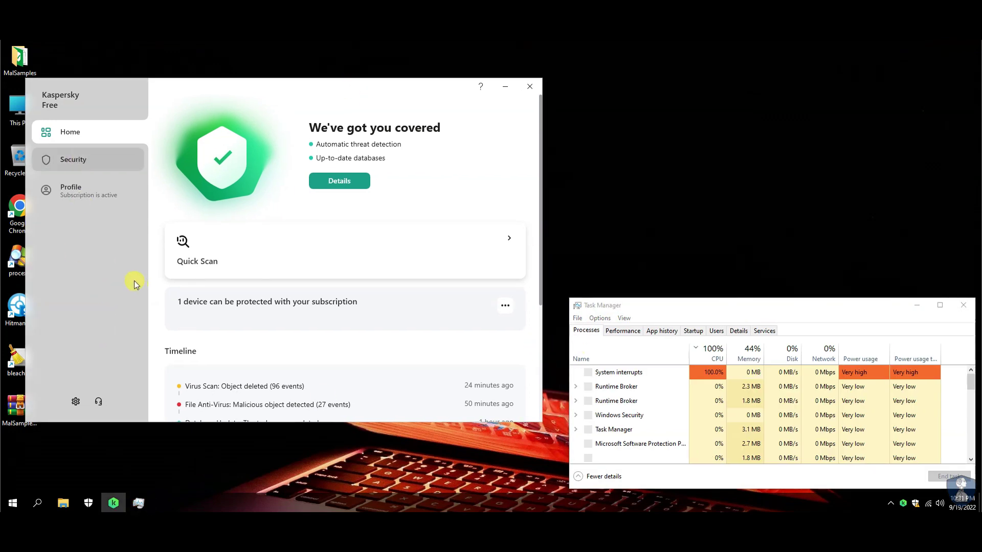
click(82, 161)
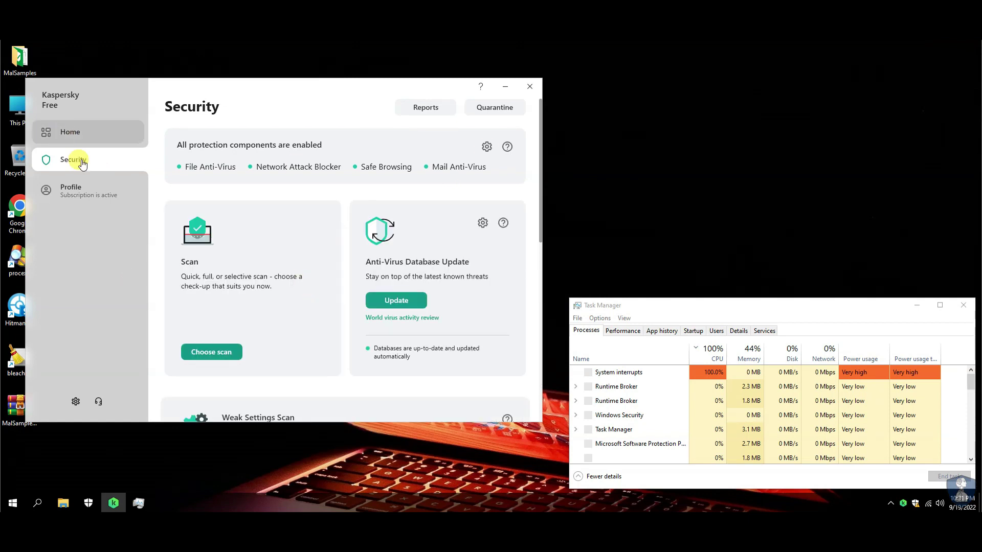
click(505, 86)
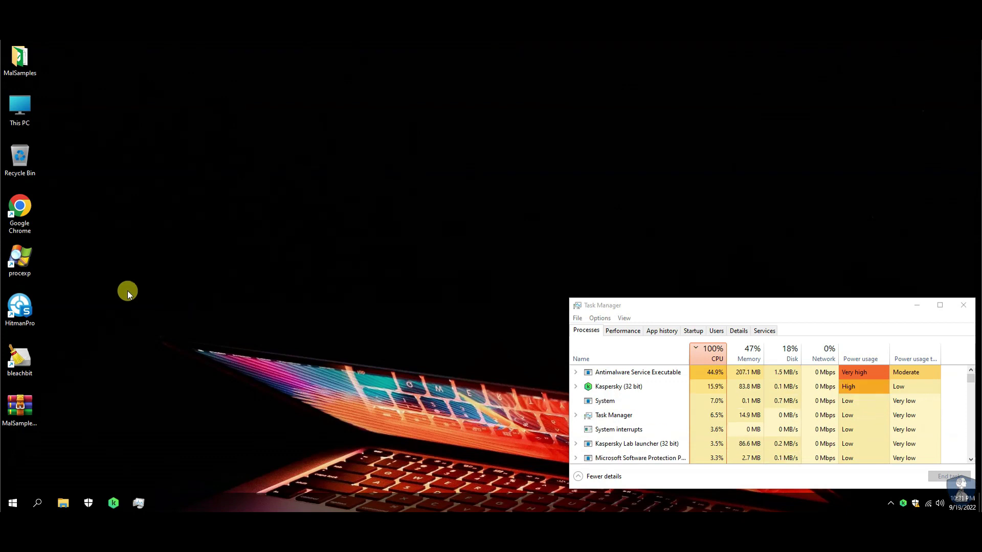
Launch Process Explorer and refresh the desktop while it loads.
double_click(19, 257)
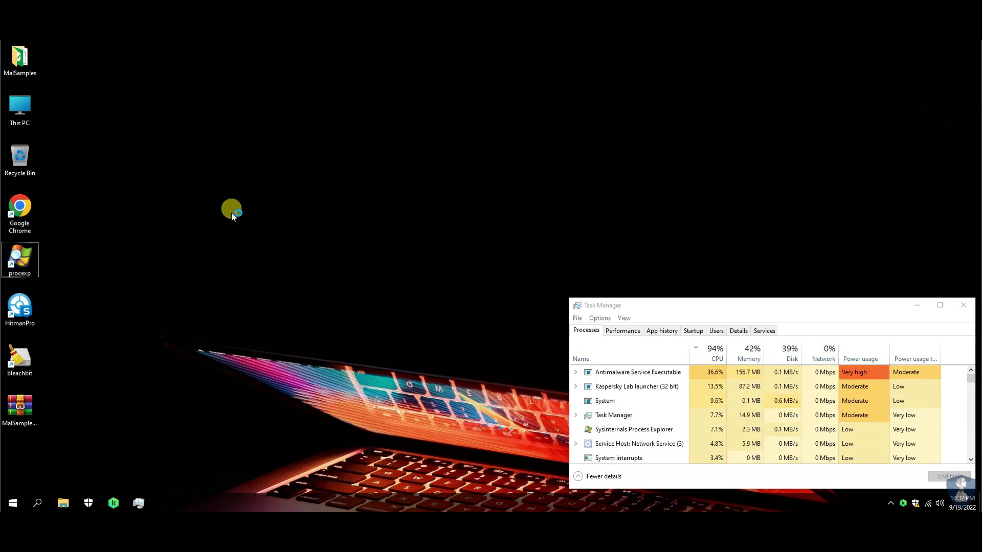
right_click(231, 212)
click(250, 243)
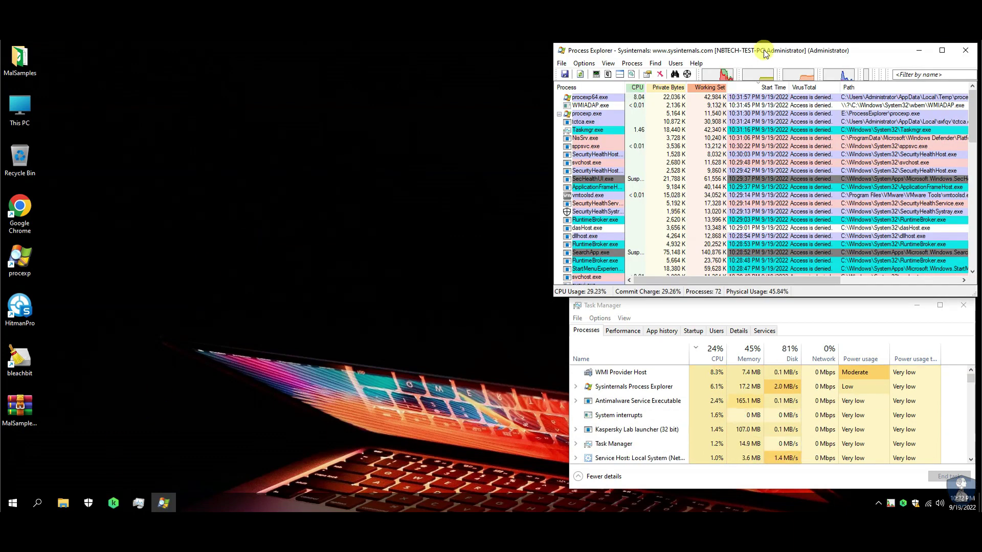
click(772, 114)
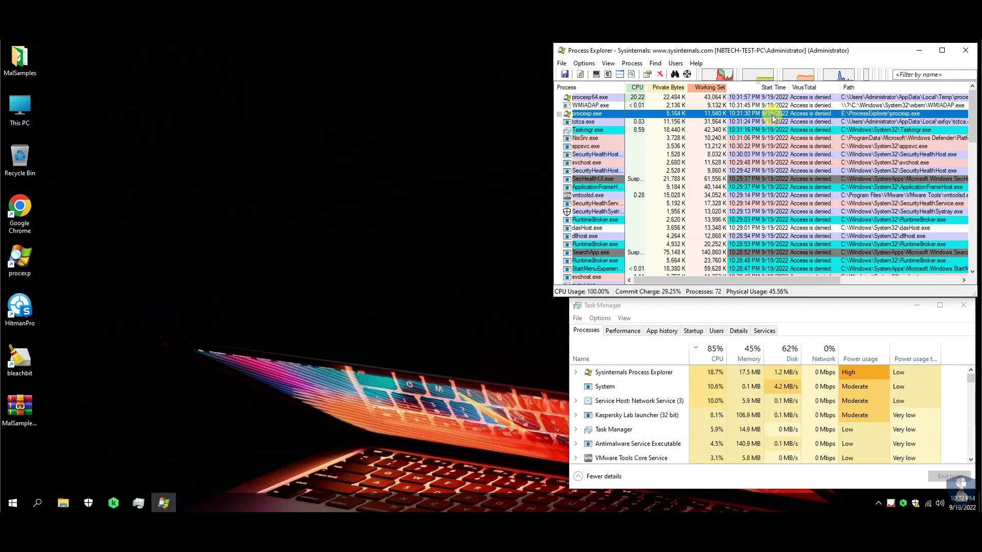
Check Task Manager's startup entries and running processes for leftover malware.
click(694, 332)
click(694, 331)
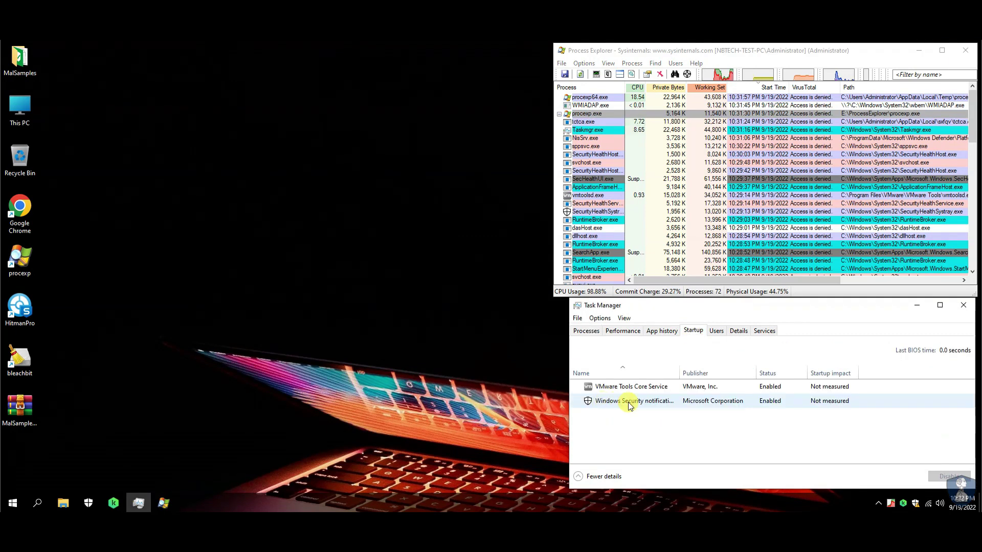
click(588, 332)
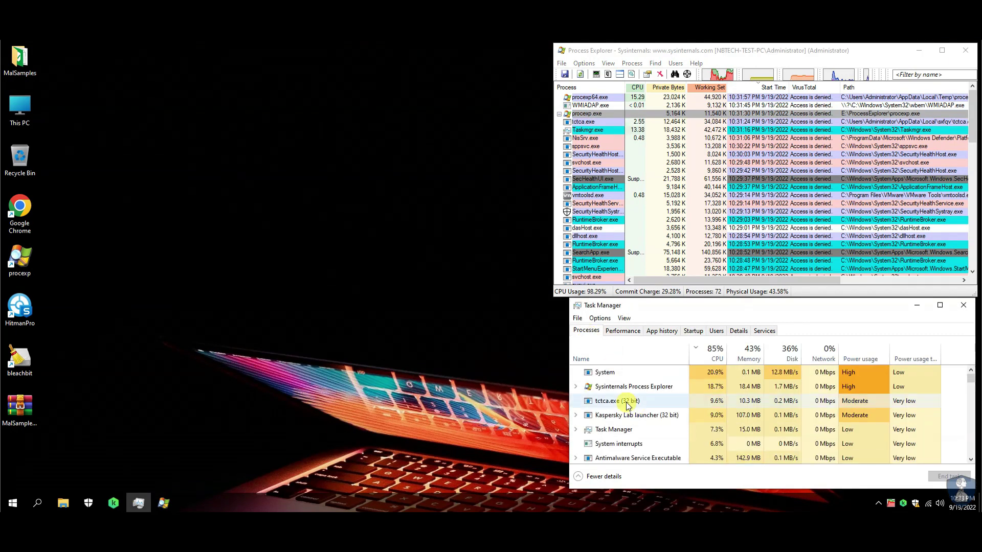
scroll(614, 424, down, 6)
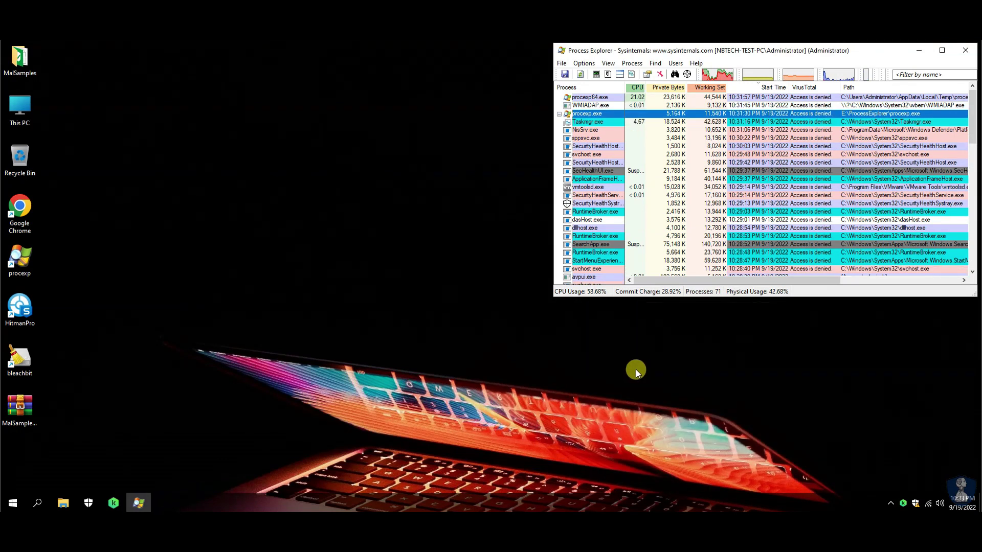
Delete MalTester2.exe and MalTester2-log.txt from the MalSamples folder and close the folder.
right_click(22, 61)
click(47, 64)
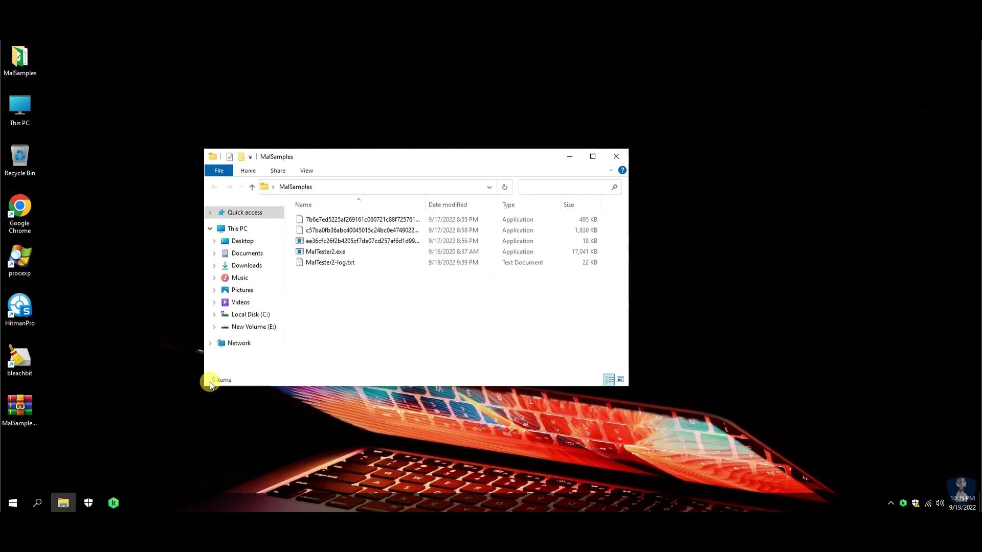
drag(298, 280, 314, 254)
key(Delete)
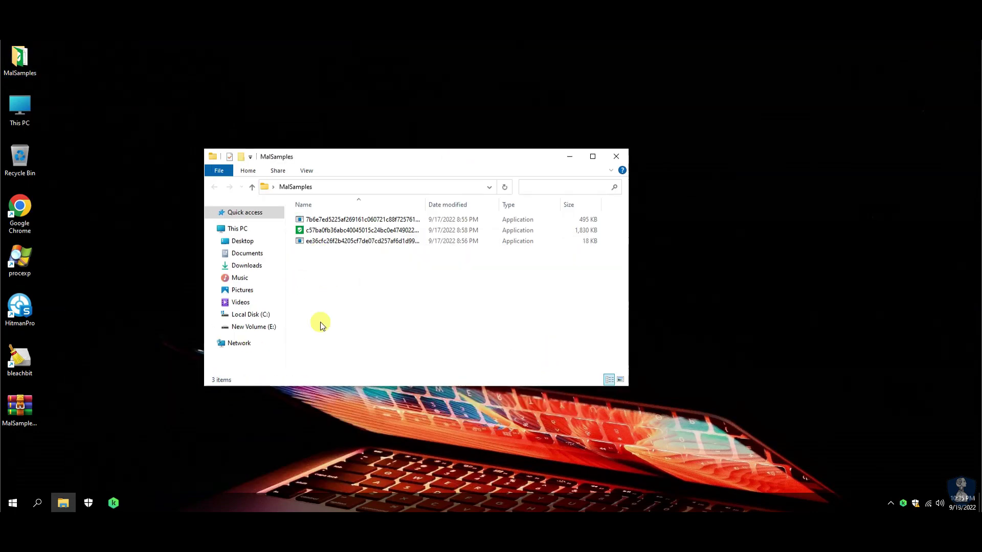
click(618, 157)
Scan the MalSamples desktop folder with Kaspersky and close the scan result.
right_click(23, 59)
click(41, 107)
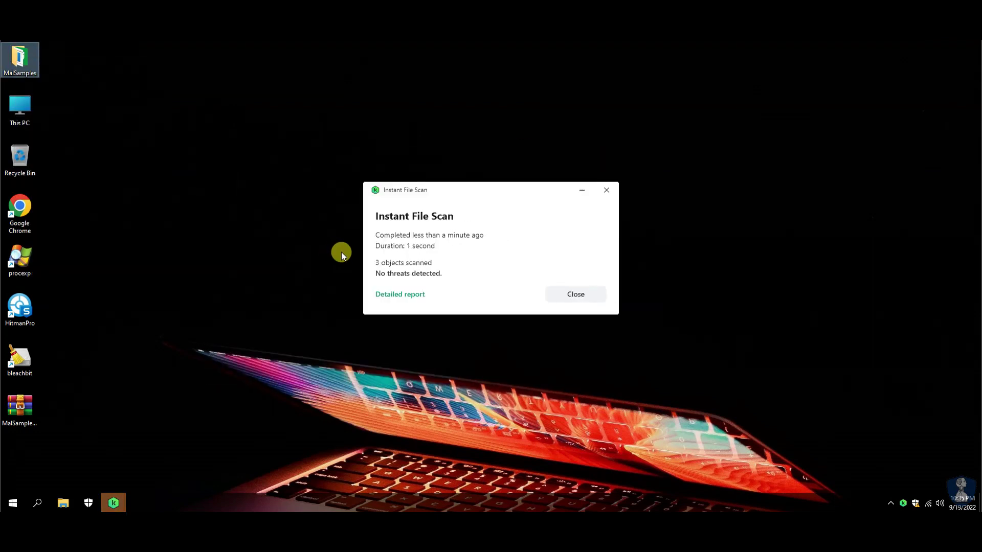
click(586, 296)
Launch HitmanPro and start scanning the computer with it.
double_click(20, 307)
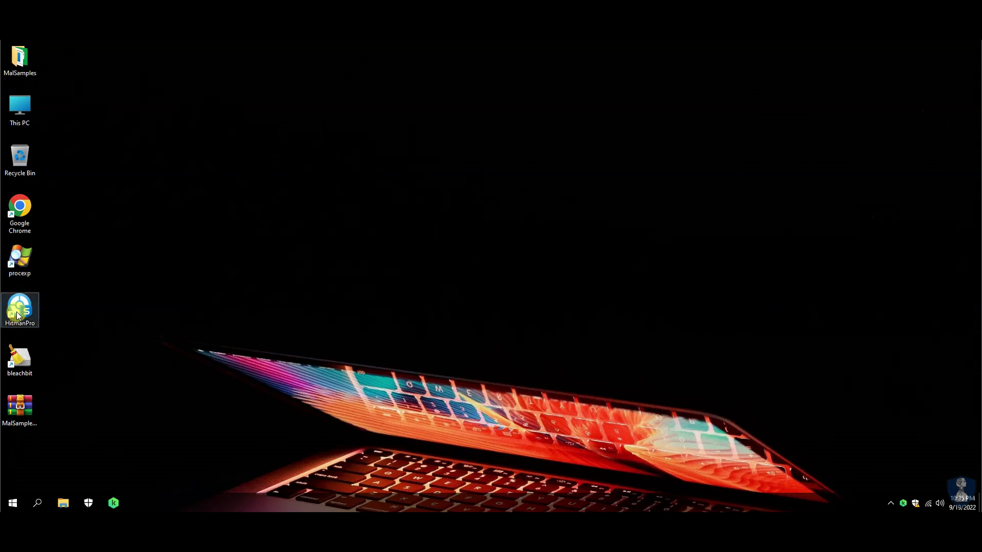
click(114, 504)
click(717, 80)
click(580, 396)
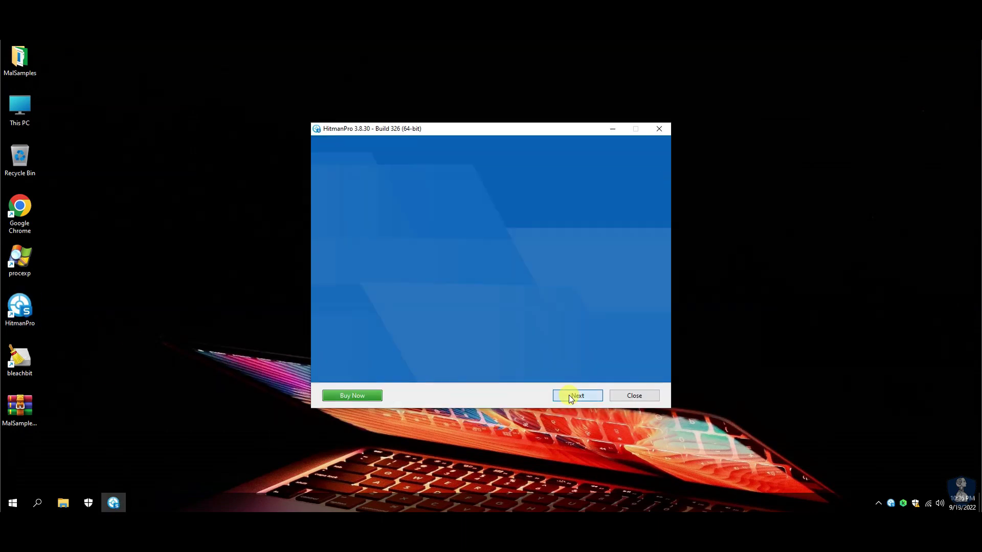
drag(456, 127, 457, 116)
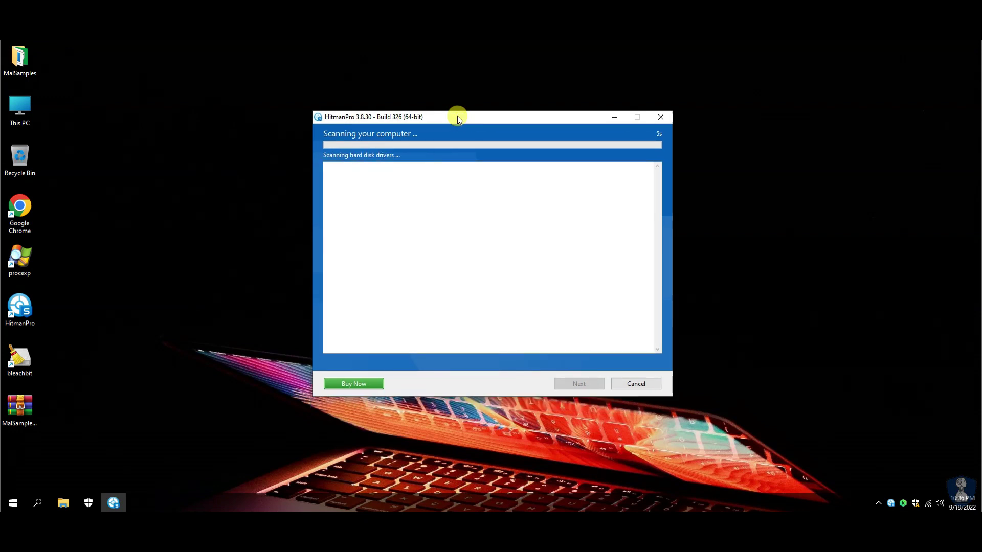
Turn on Microsoft Defender's cloud-delivered protection and automatic sample submission, turn off real-time protection, and close Windows Security.
click(87, 502)
scroll(259, 320, down, 5)
scroll(259, 321, up, 5)
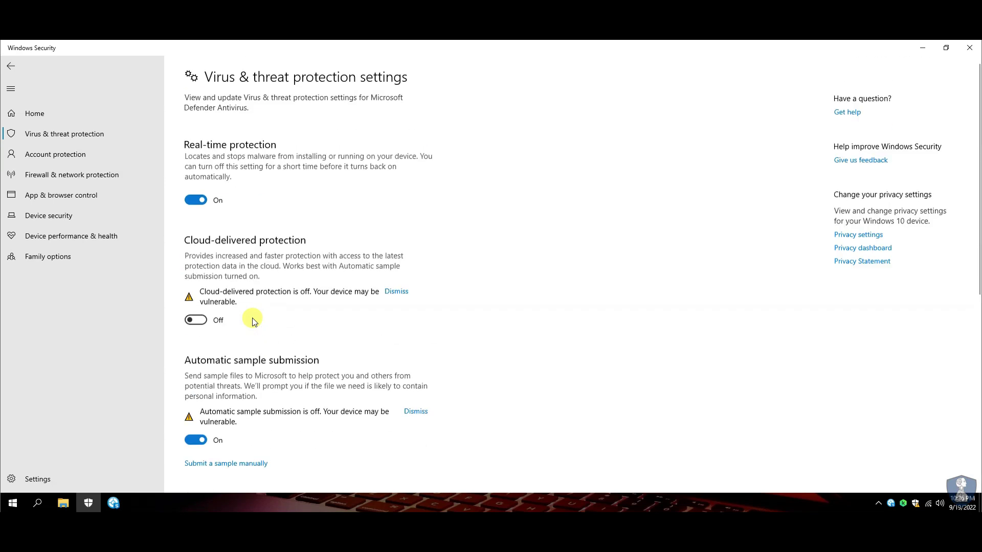
click(194, 317)
scroll(278, 328, down, 2)
scroll(271, 315, down, 5)
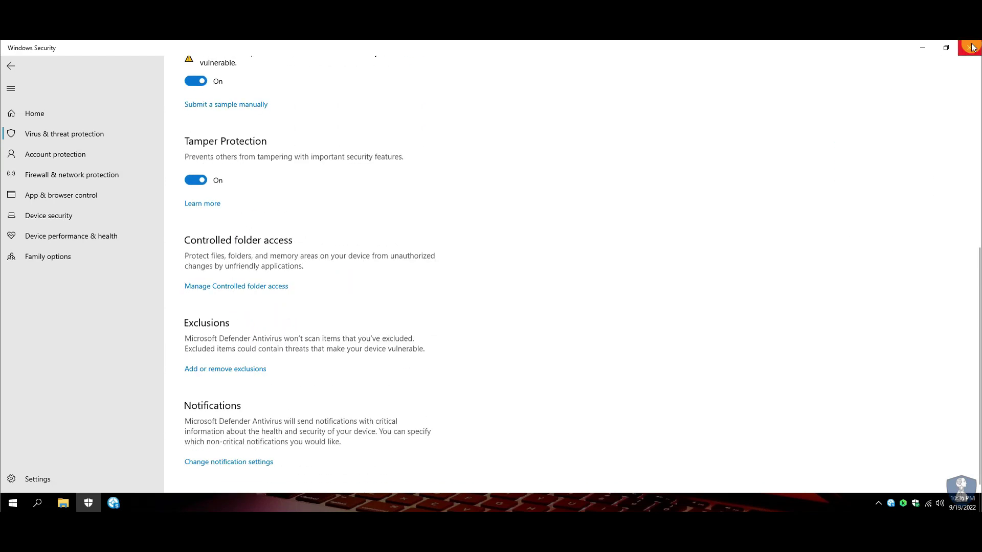
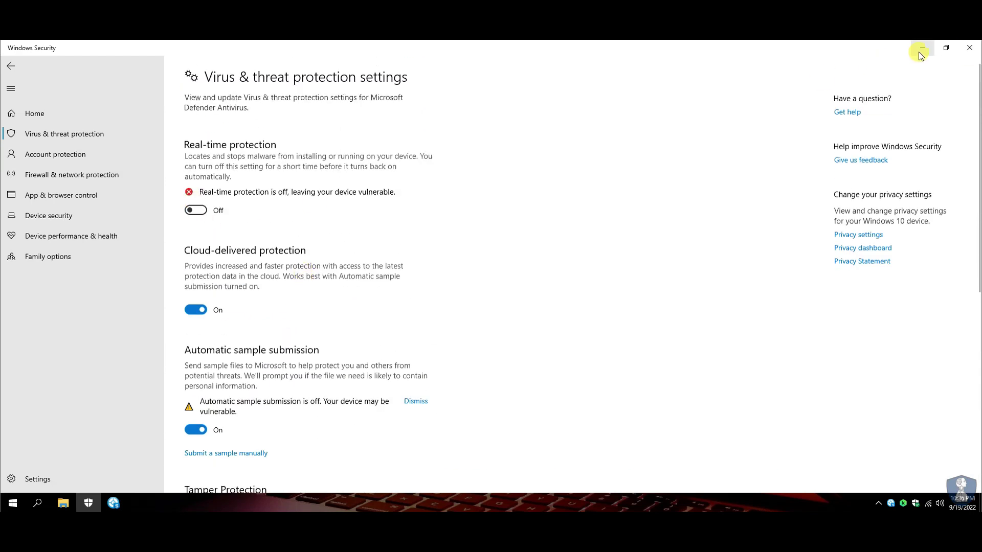
key(alt+F4)
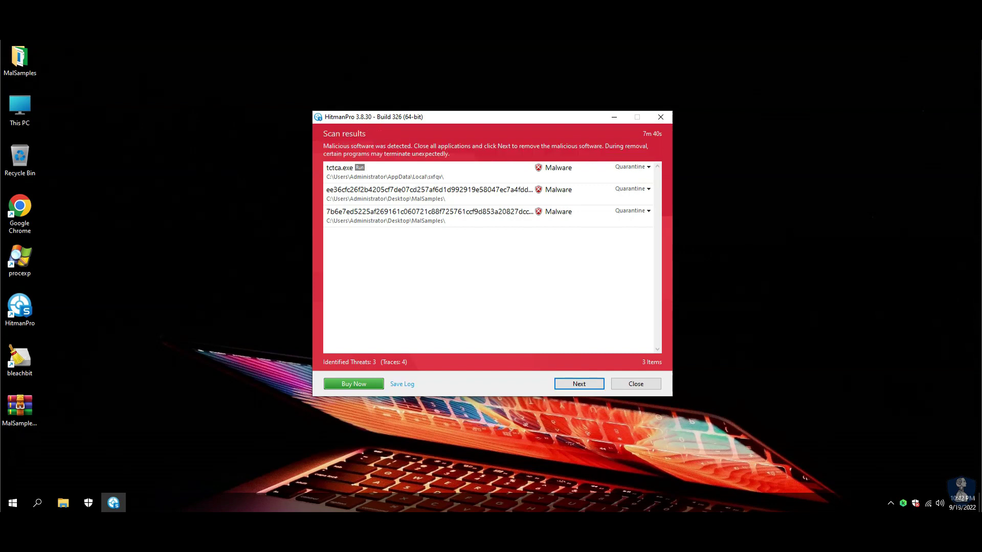
Review each malware detection in the HitmanPro scan results and close HitmanPro without removing anything.
click(394, 174)
click(366, 193)
click(353, 214)
click(337, 179)
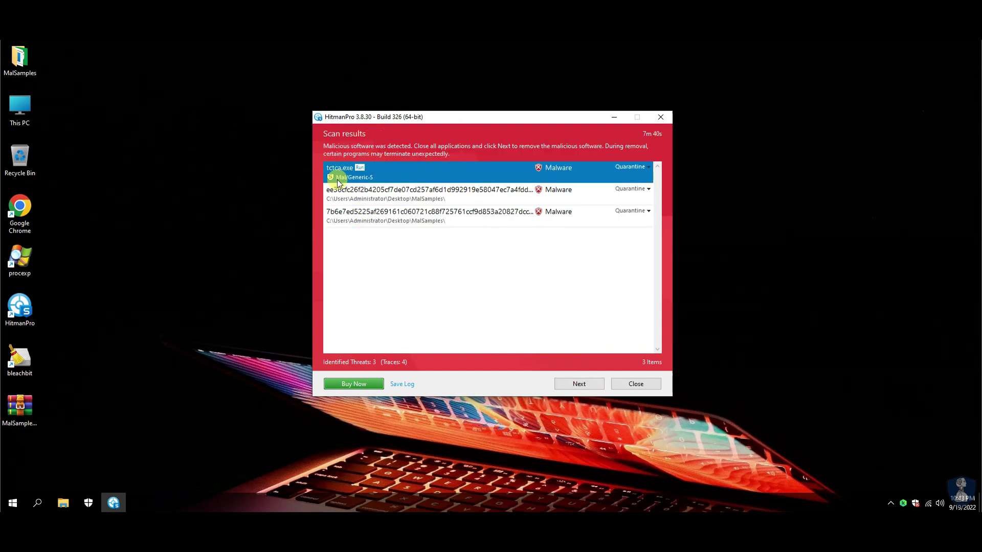
click(645, 386)
Delete the MalSamples folder from the desktop and empty the Recycle Bin.
double_click(18, 61)
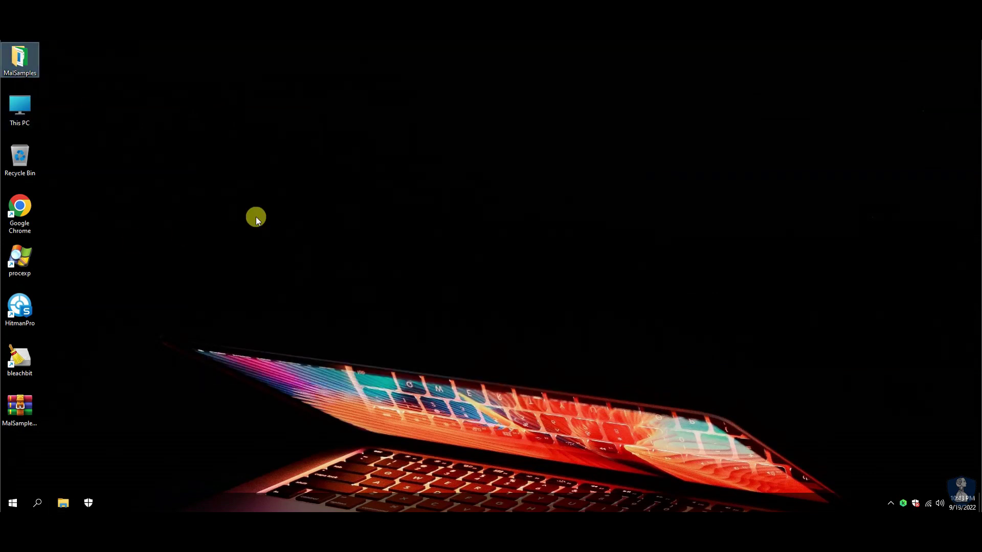
right_click(24, 64)
click(63, 249)
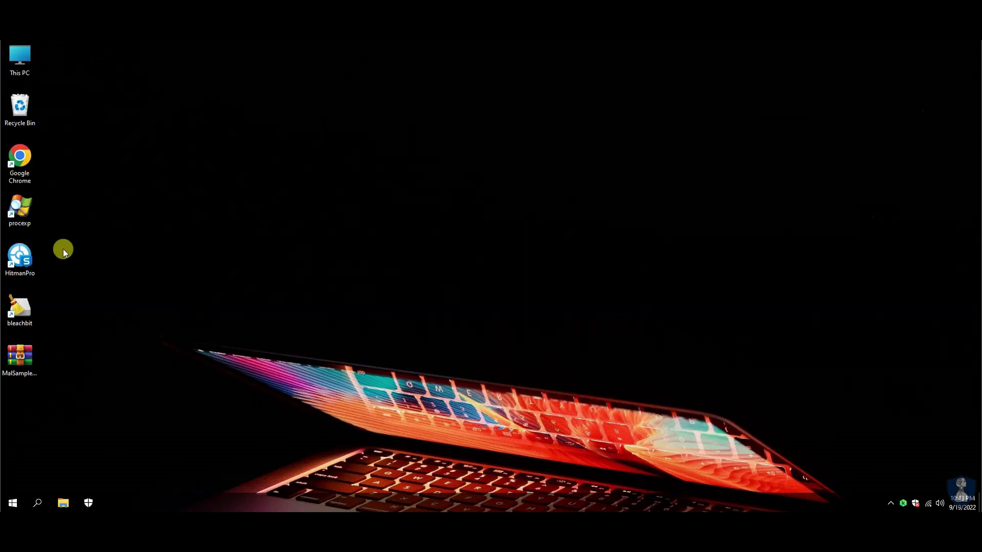
right_click(20, 108)
click(47, 129)
click(515, 298)
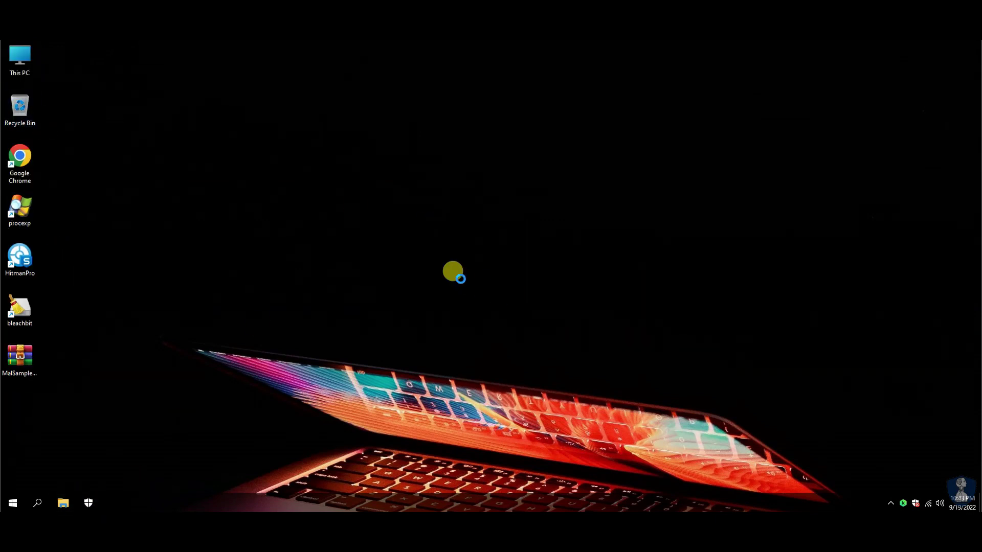
Run NPE.exe from New Volume (E:) and restart the computer for Norton Power Eraser's rootkit scan.
click(254, 327)
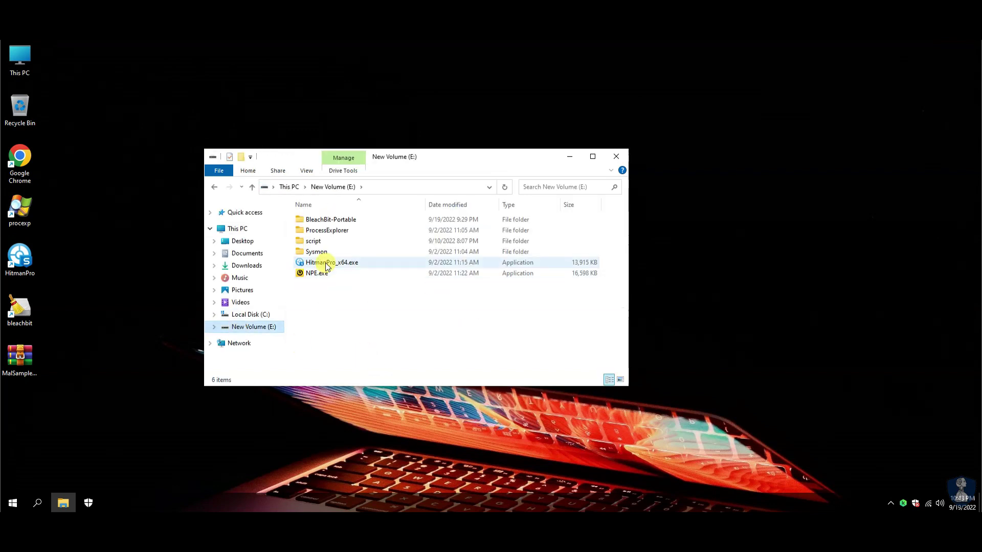
double_click(314, 274)
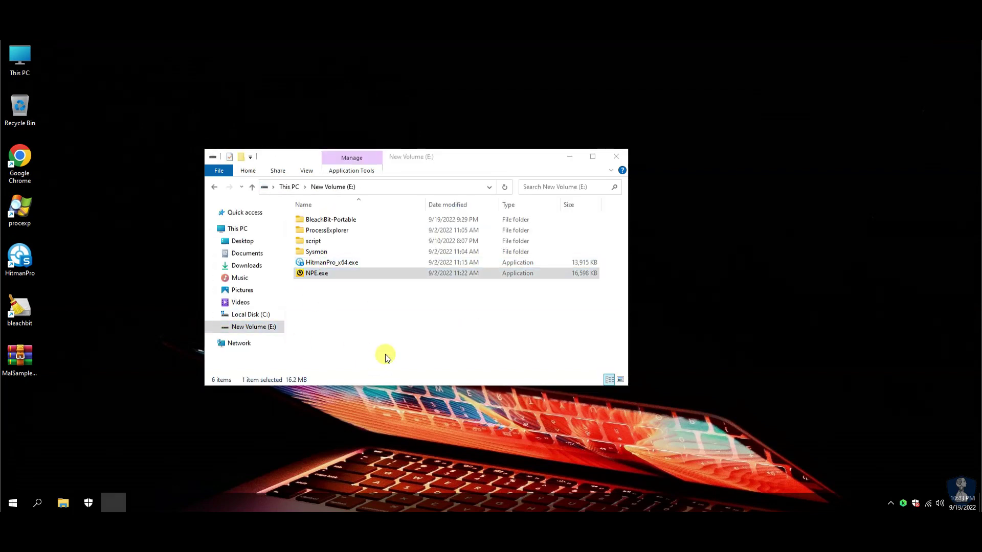
click(240, 355)
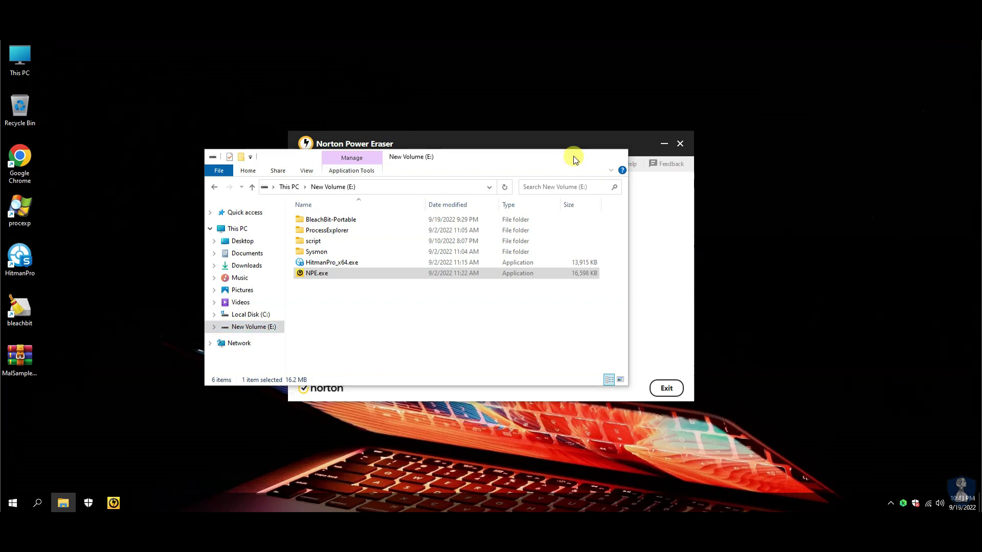
click(555, 233)
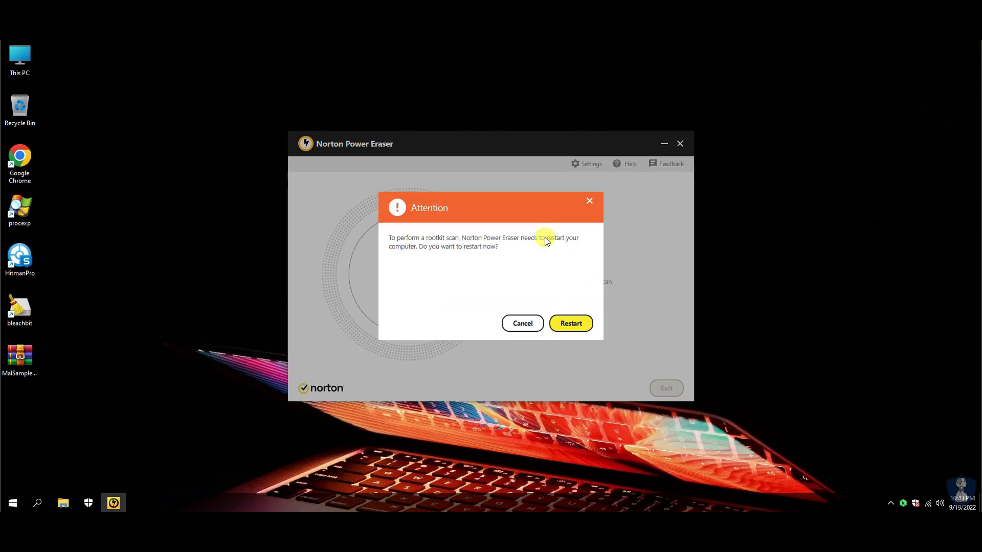
click(568, 324)
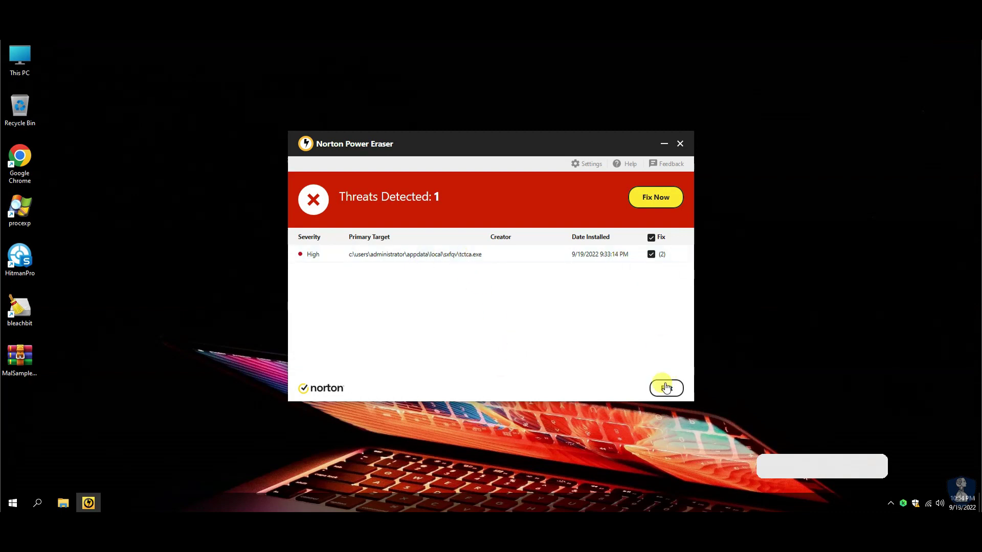
Fix the detected tctca.exe threat with Norton Power Eraser and restart the computer to complete the repairs.
click(654, 196)
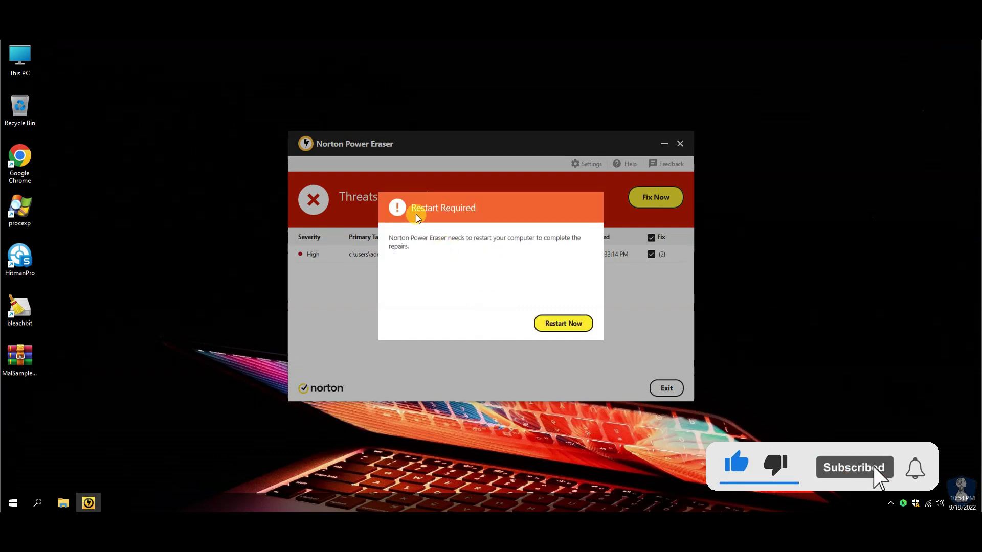
click(562, 324)
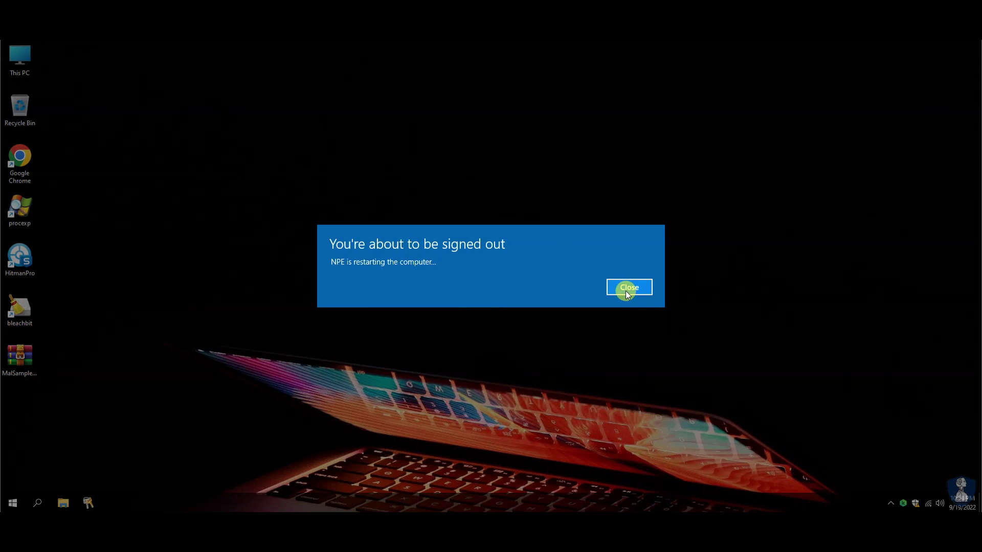
click(625, 291)
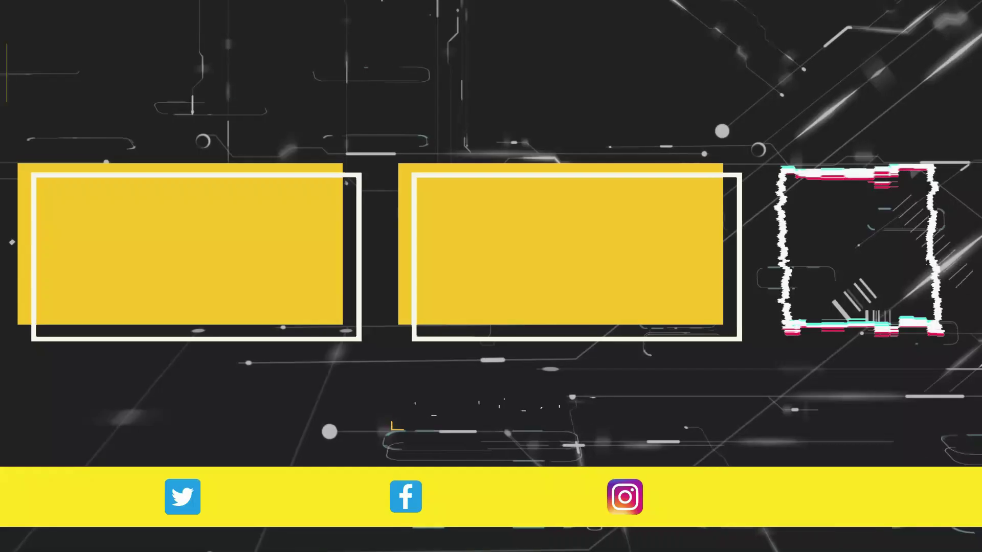